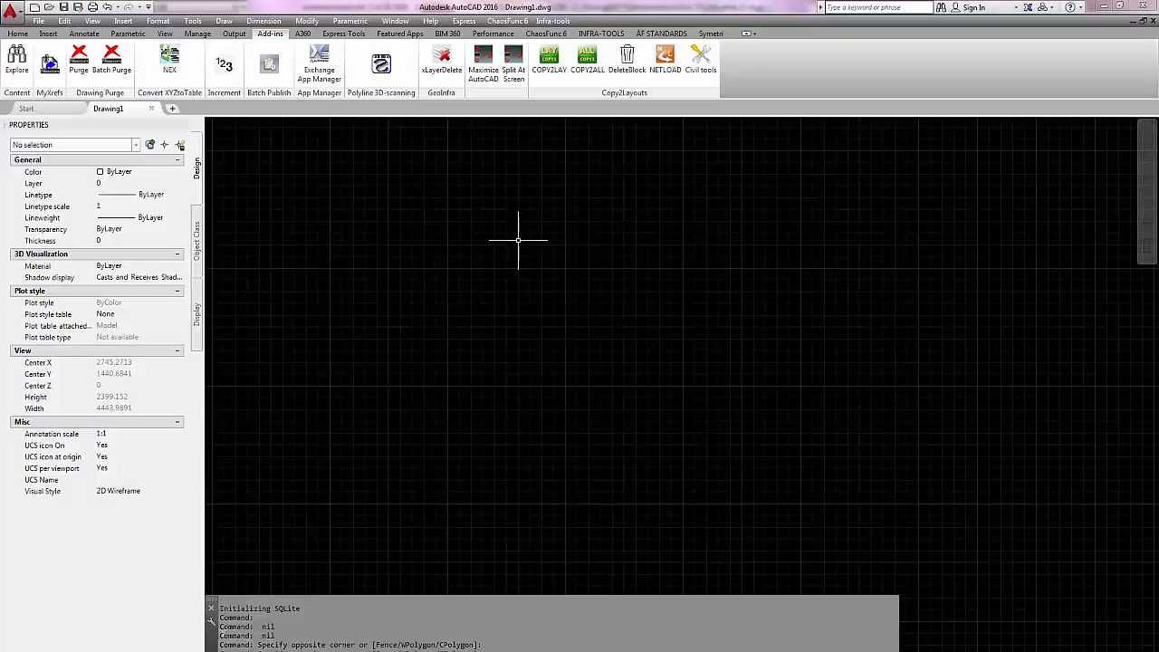
# Step: Cancel the leftover prompt and run CUI to bring up the Customize User Interface dialog
pyautogui.press('Escape')
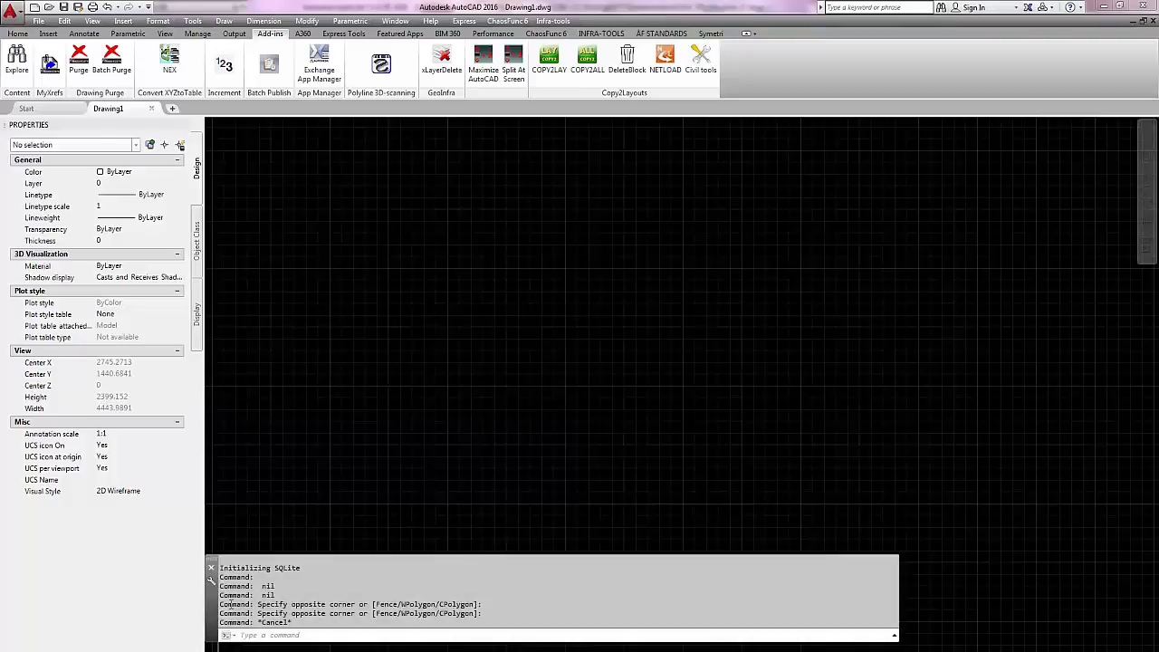
pyautogui.write('cu')
pyautogui.press('Return')
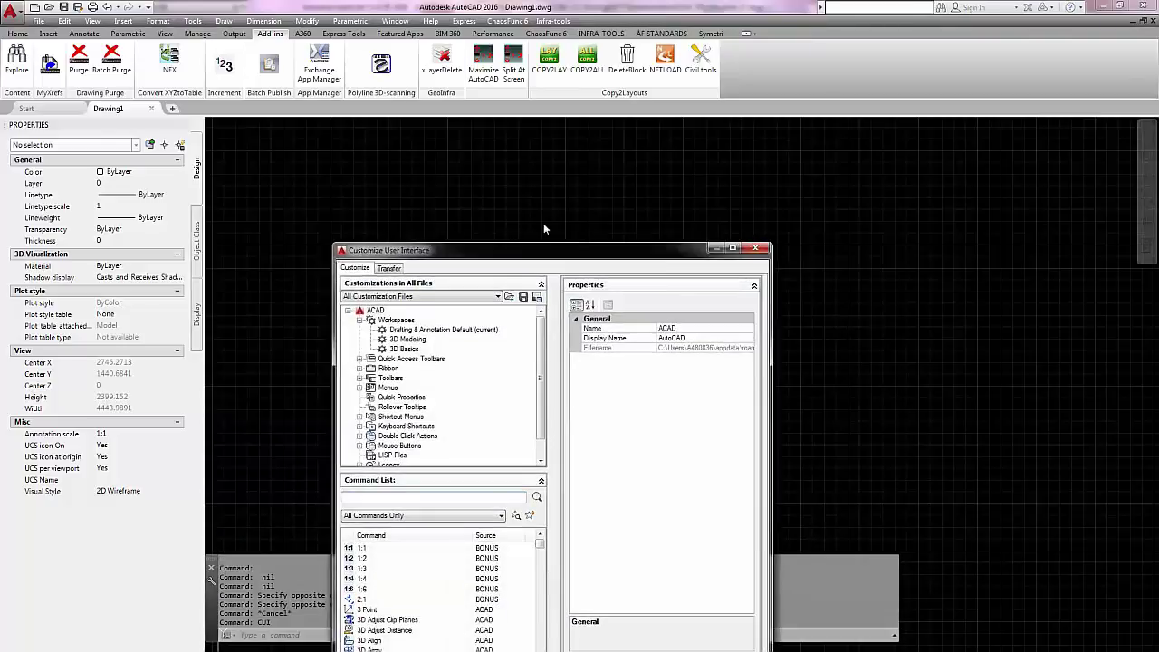
# Step: On the Transfer tab, create a blank customization file and save it as test.cuix
pyautogui.moveTo(538, 250); pyautogui.dragTo(559, 129)
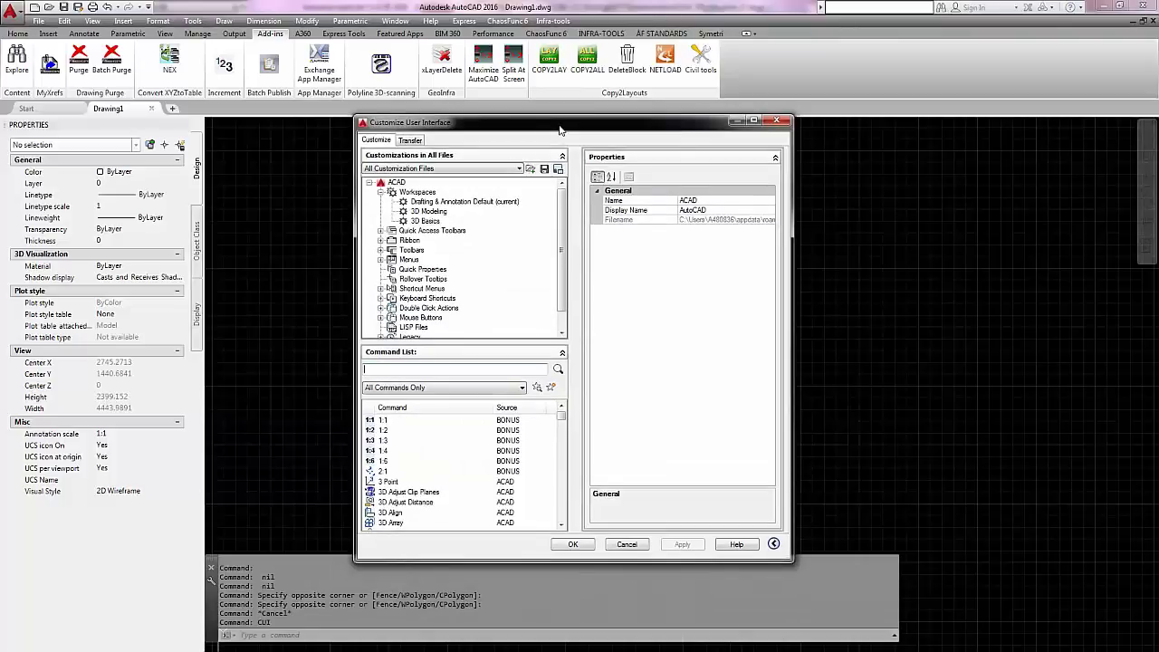
pyautogui.click(410, 141)
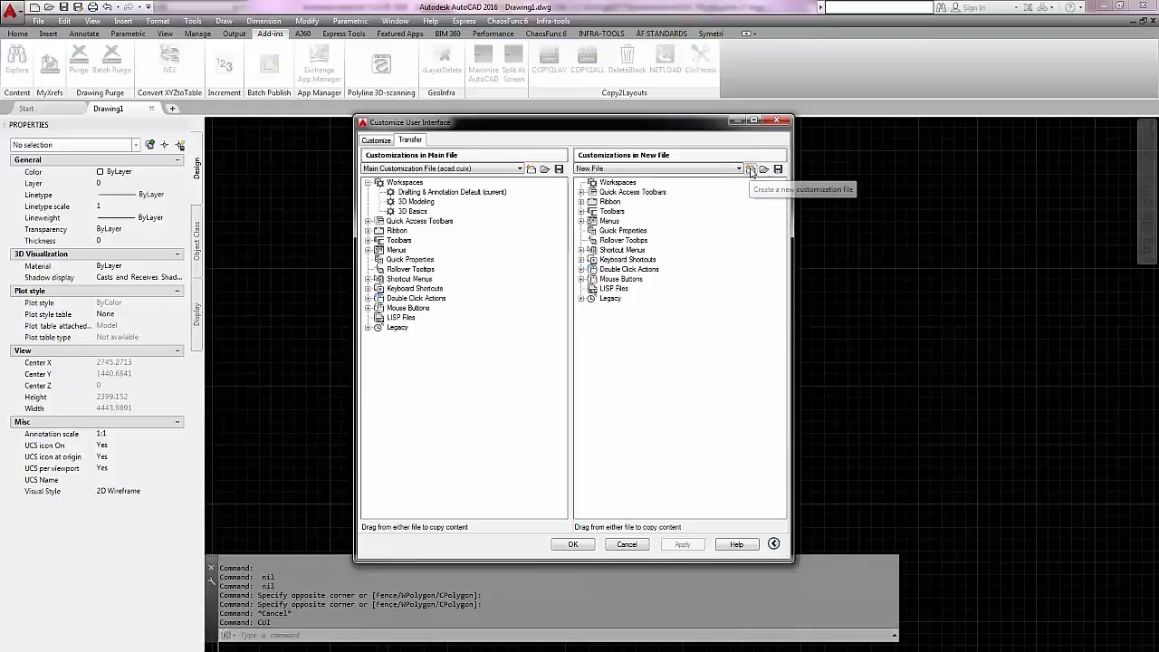
pyautogui.click(751, 172)
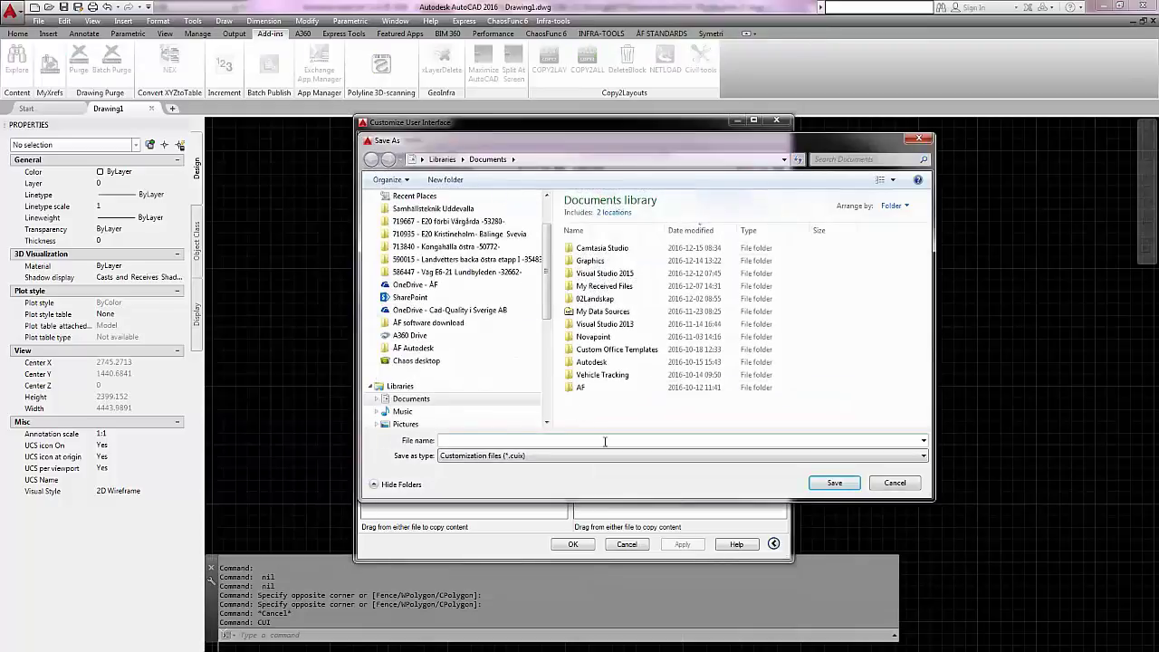
pyautogui.write('test')
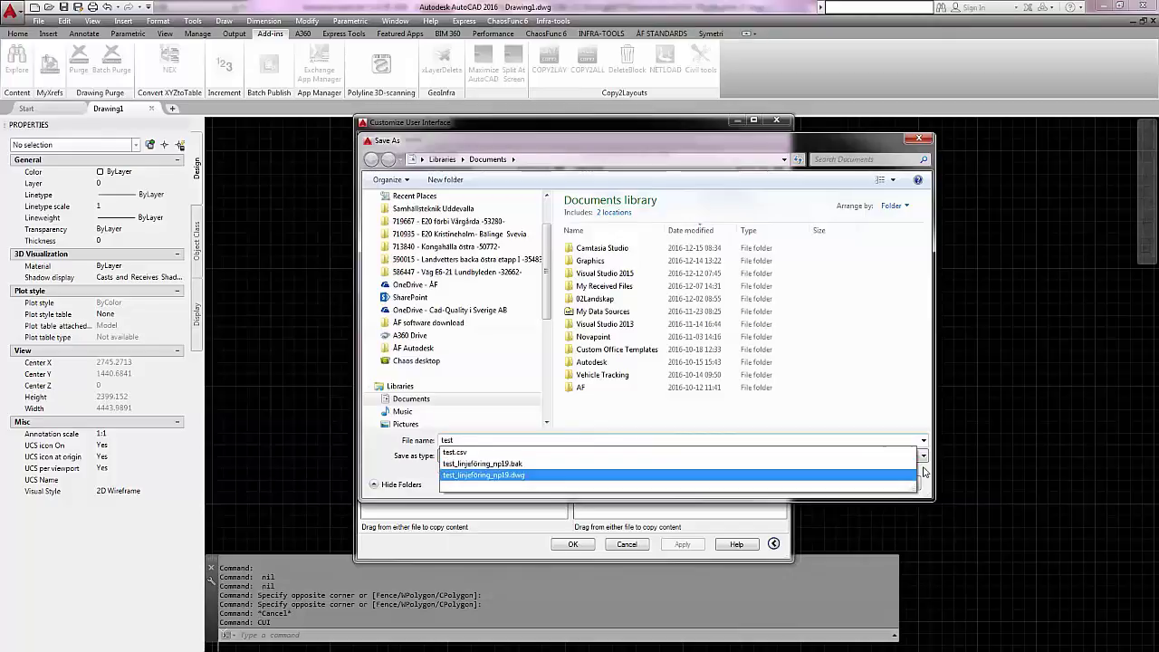
pyautogui.press('Escape')
pyautogui.click(834, 483)
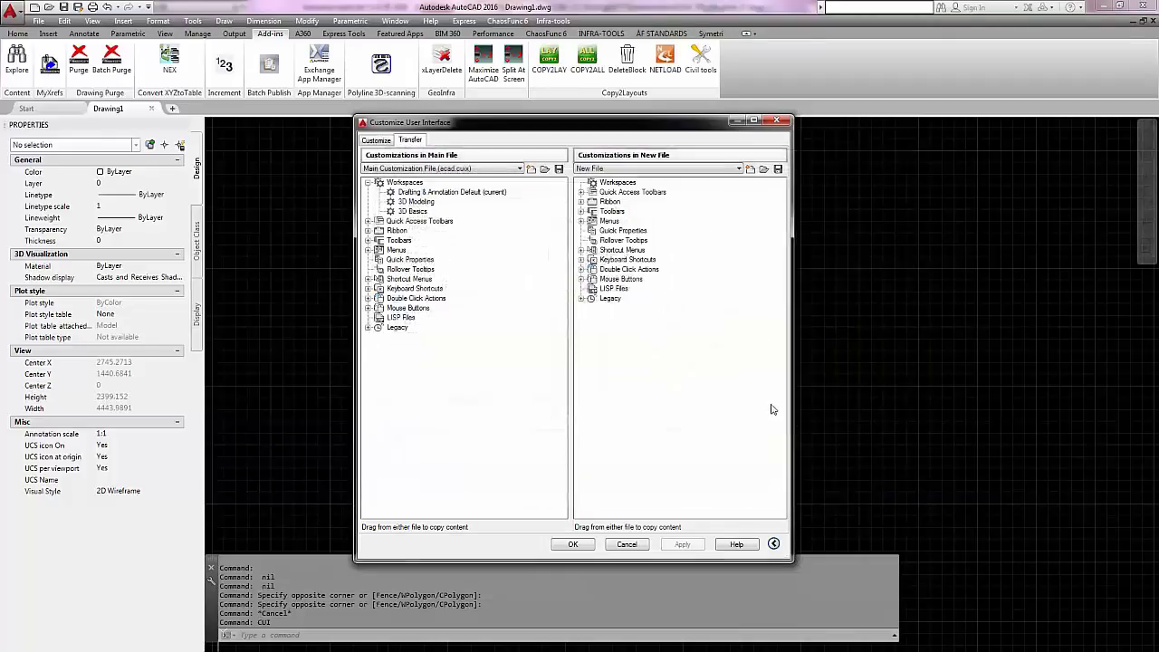
# Step: Open test.cuix from the Customize tab's customization file list for editing
pyautogui.click(384, 142)
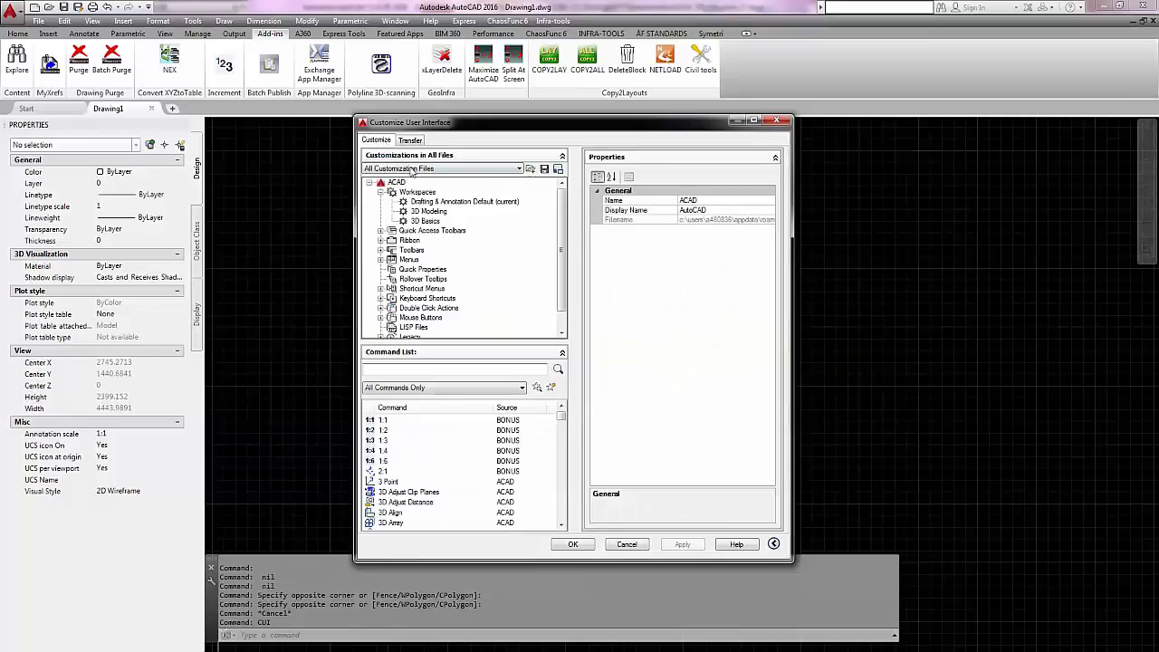
pyautogui.click(413, 169)
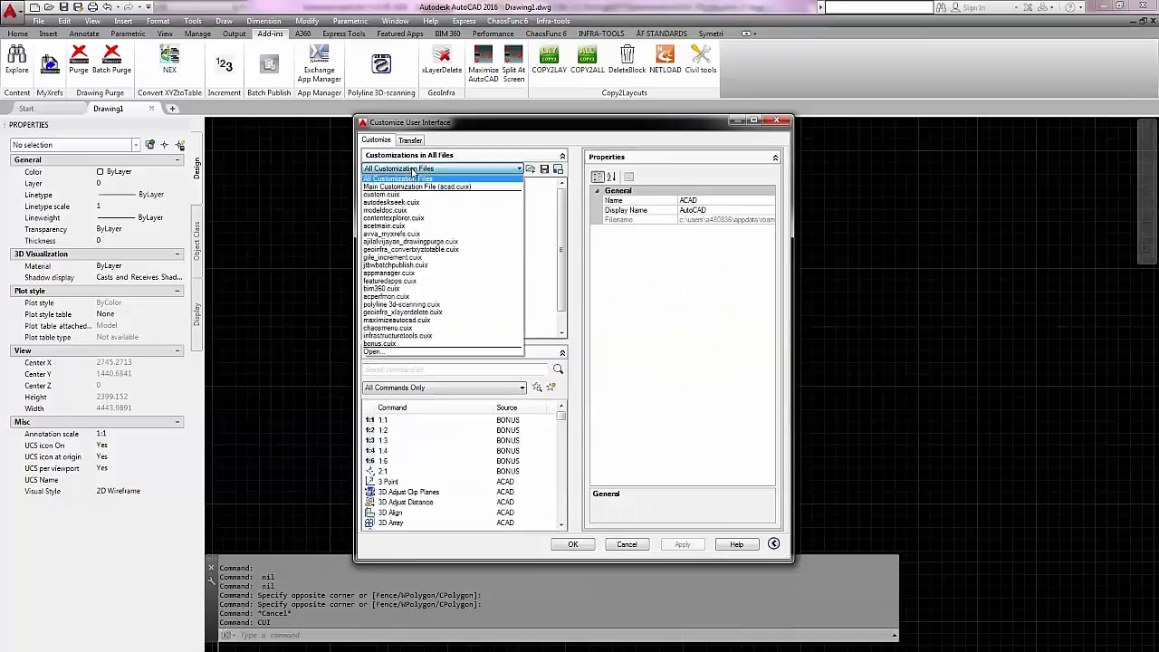
pyautogui.click(535, 172)
pyautogui.click(532, 170)
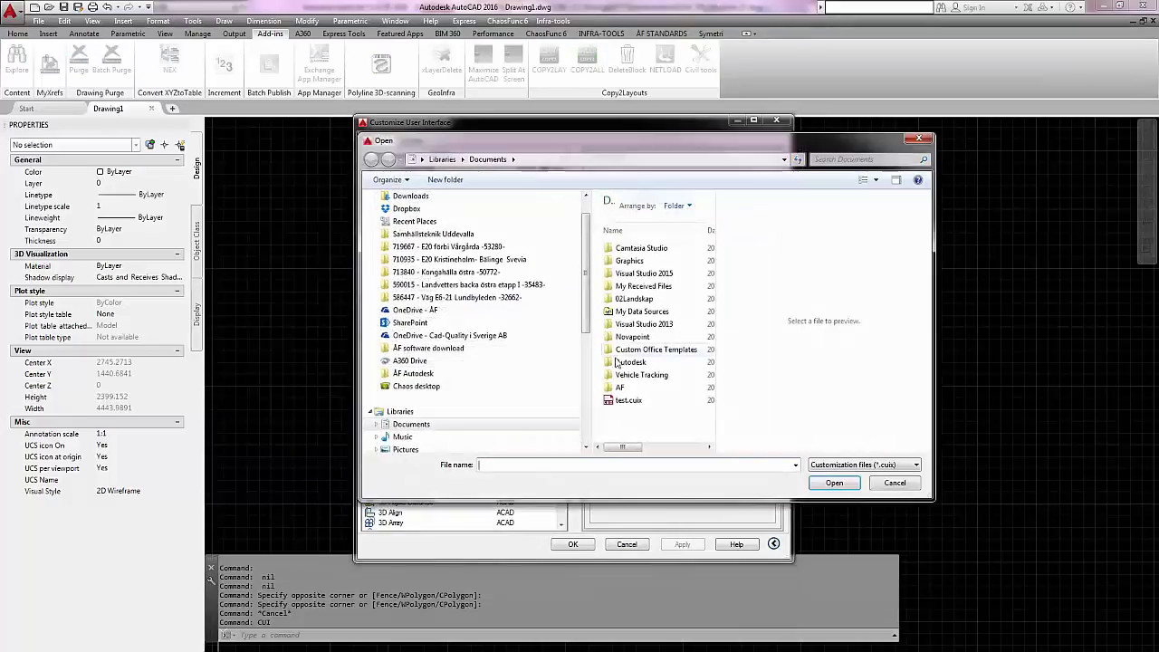
pyautogui.click(629, 399)
pyautogui.click(834, 483)
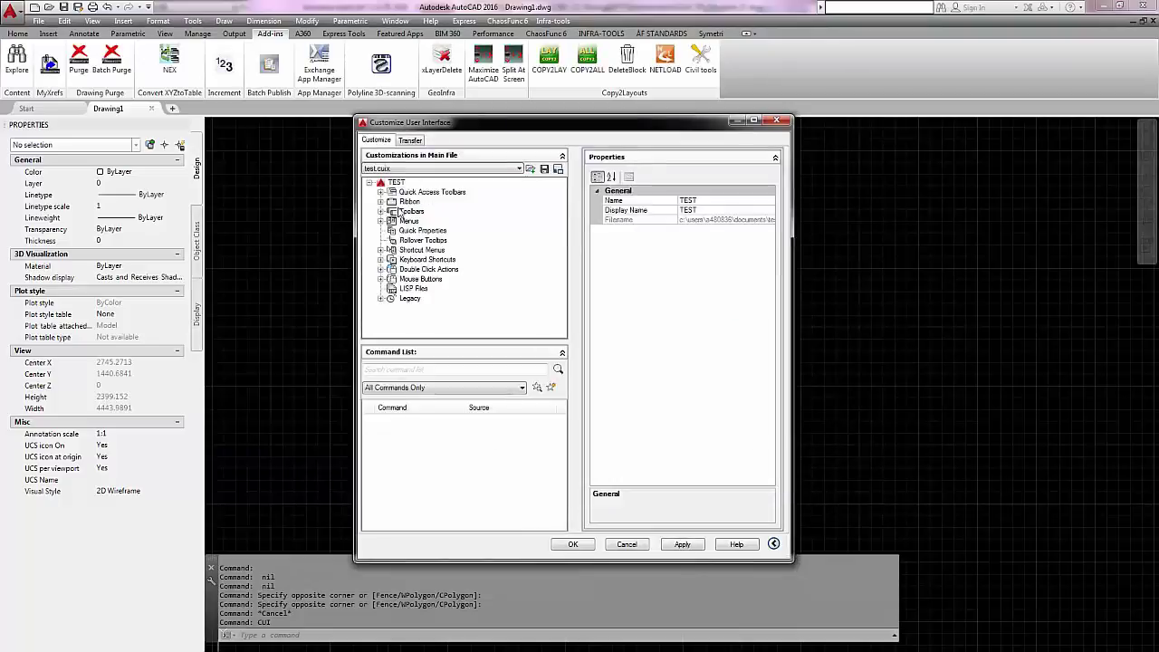
# Step: Create a new command in TEST's command list and rename Command1 to MyCommand
pyautogui.click(398, 183)
pyautogui.click(382, 202)
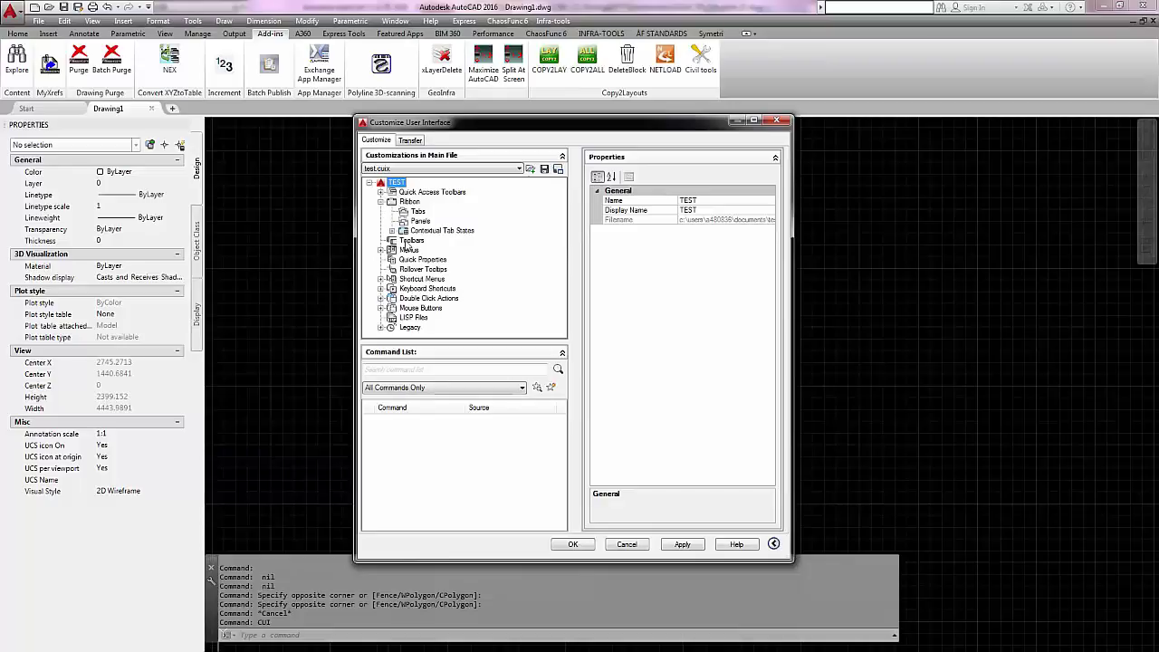
pyautogui.click(551, 388)
pyautogui.click(408, 421)
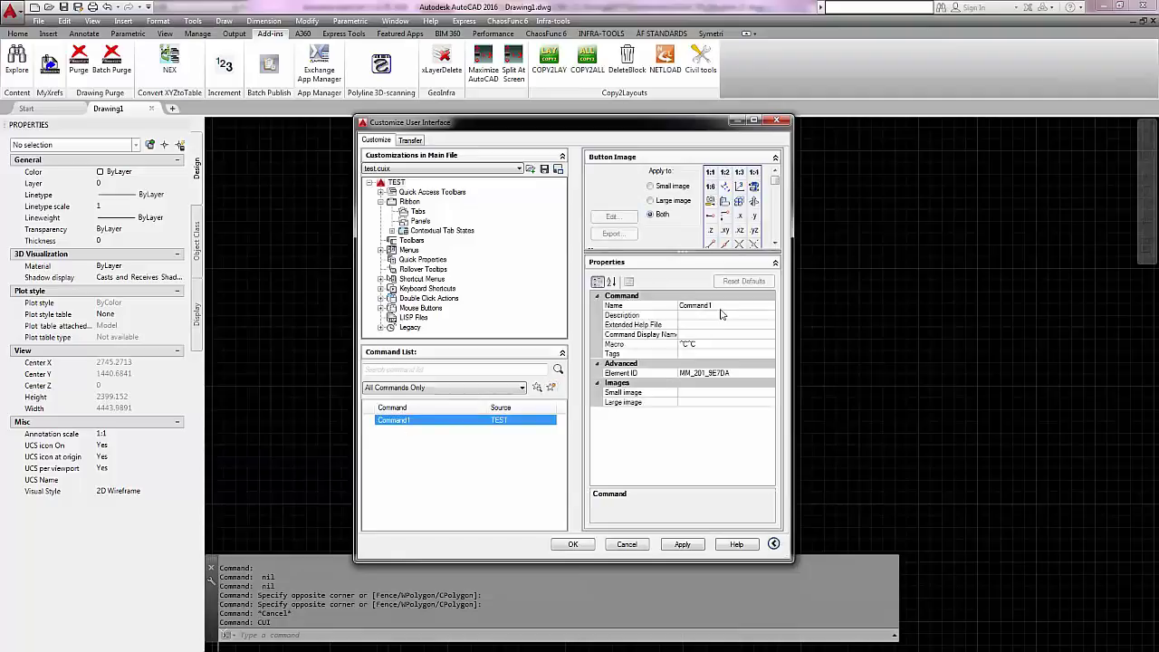
pyautogui.click(721, 308)
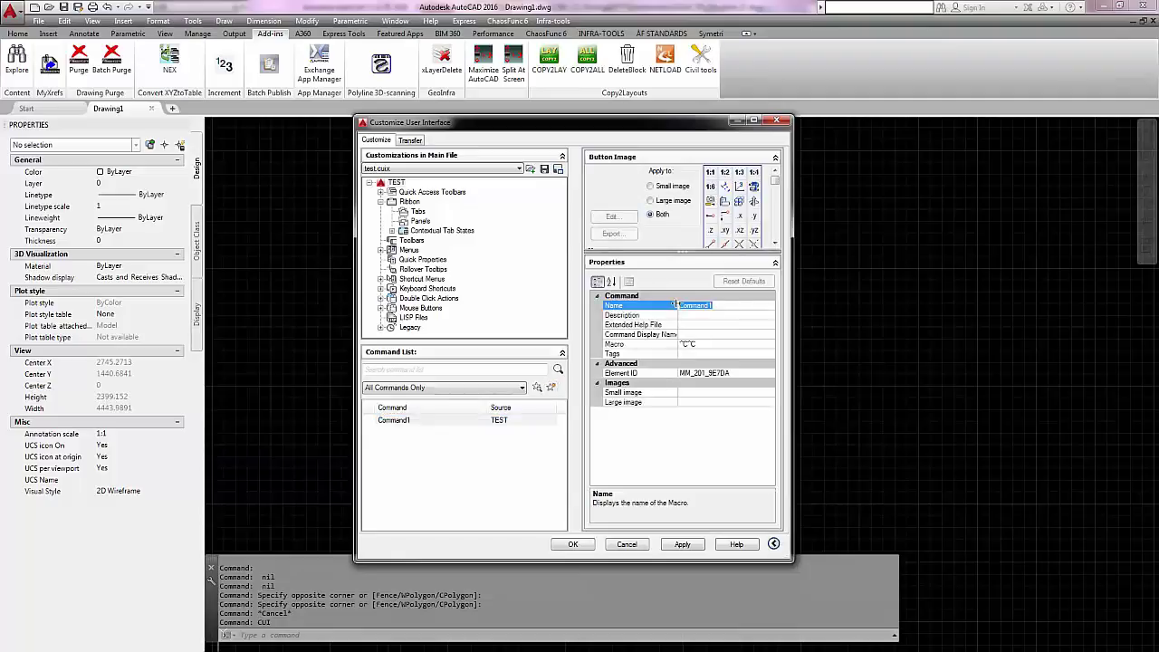
pyautogui.write('My')
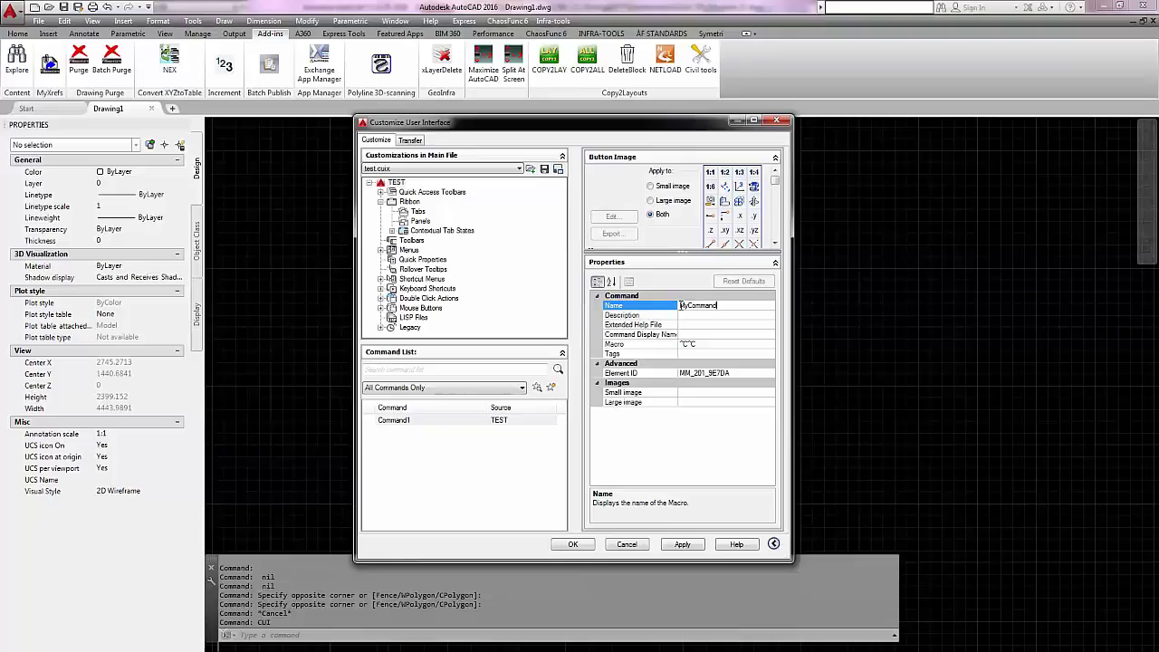
pyautogui.click(741, 392)
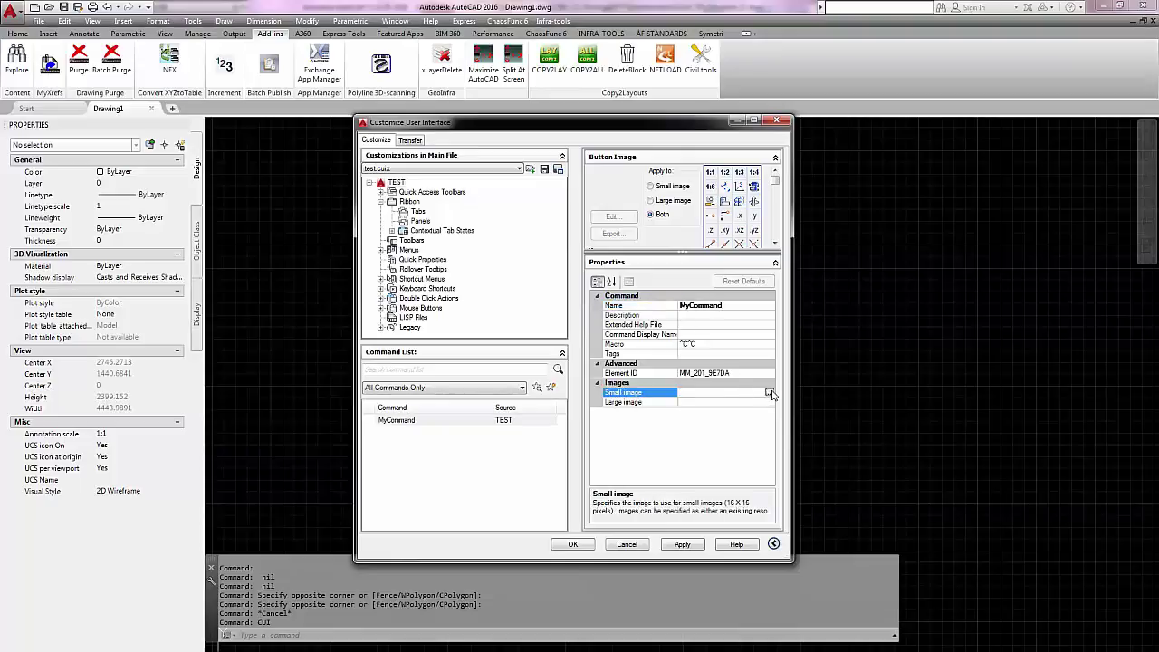
# Step: Set MyCommand's small image to infra_UpdateStamp.png from the AF-Infrastructure-Tools folder
pyautogui.click(769, 393)
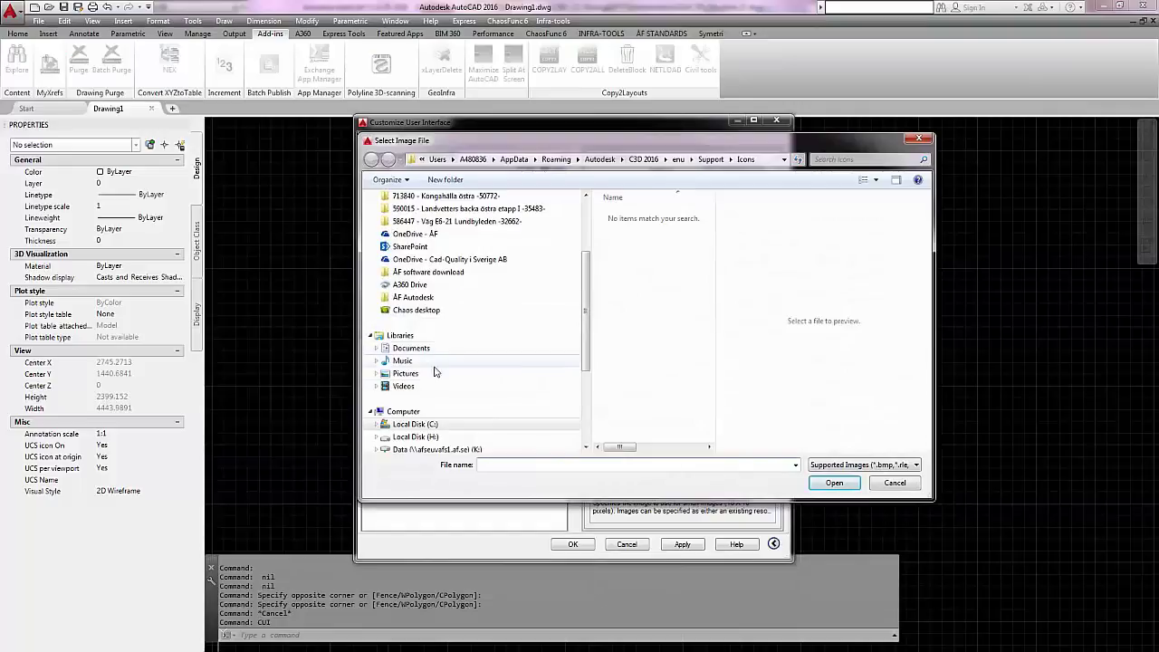
pyautogui.click(422, 437)
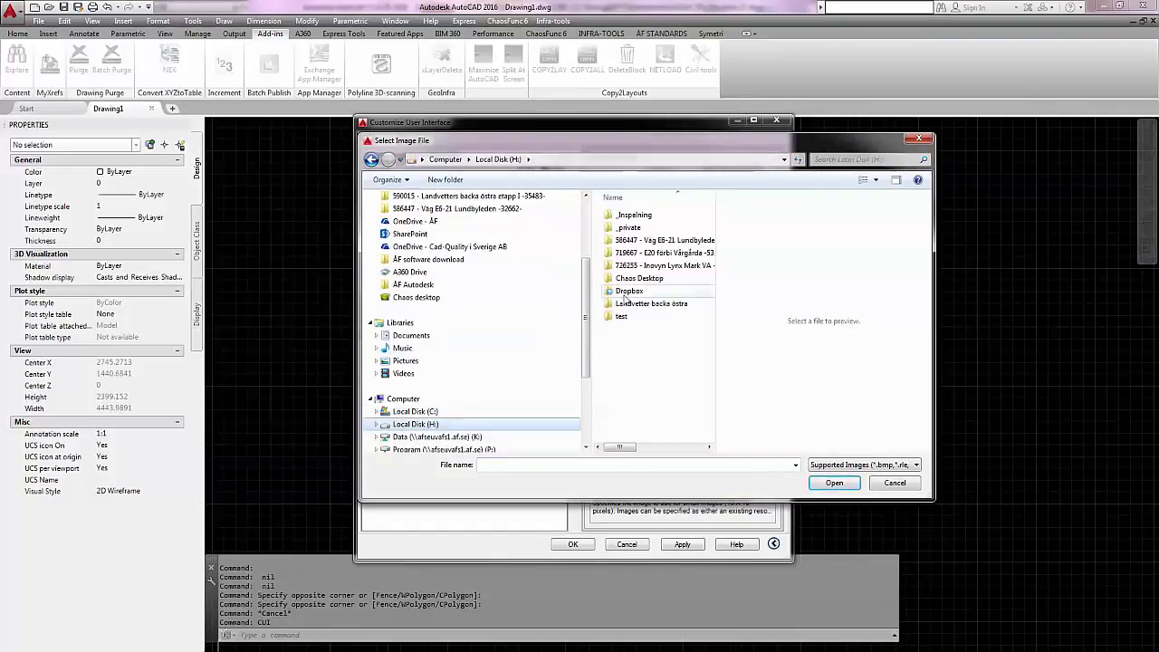
pyautogui.doubleClick(625, 290)
pyautogui.doubleClick(634, 227)
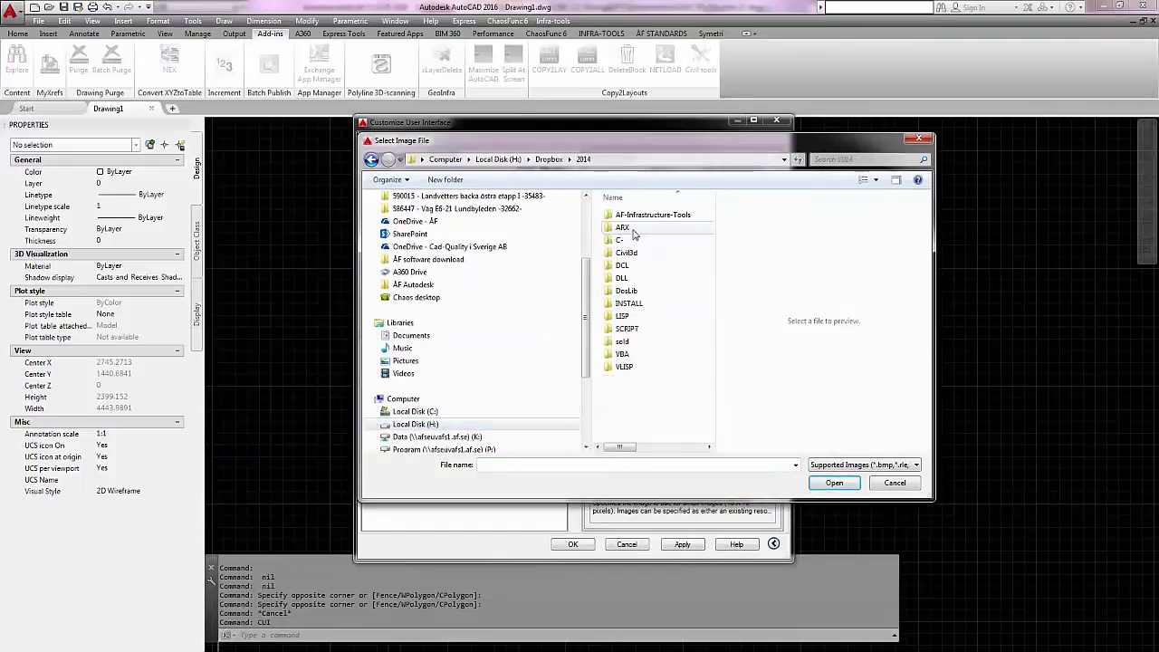
pyautogui.doubleClick(641, 220)
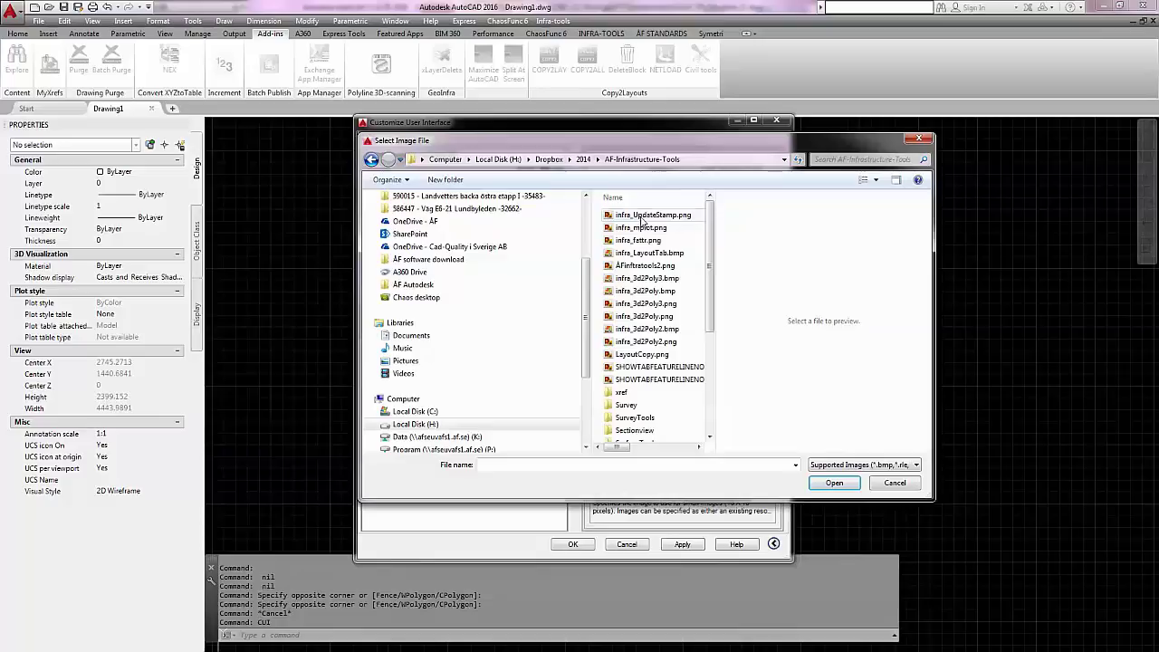
pyautogui.click(642, 220)
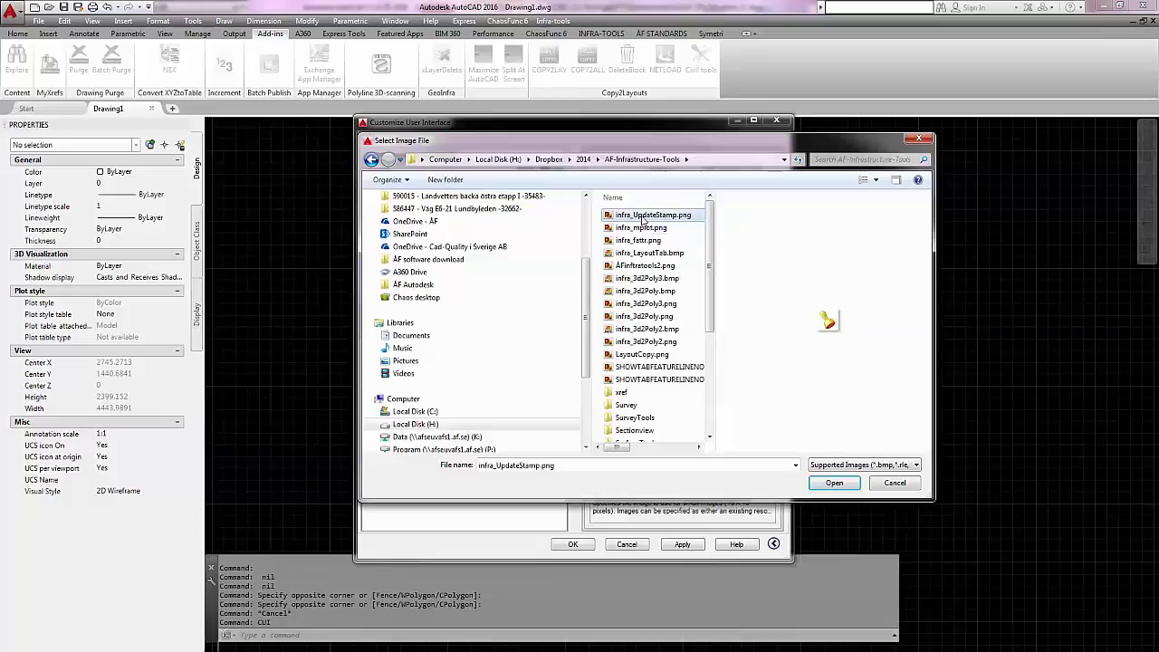
pyautogui.click(852, 483)
# Step: Reuse infra_UpdateStamp.png as the large image and set the macro to ^C^Cline
pyautogui.click(735, 393)
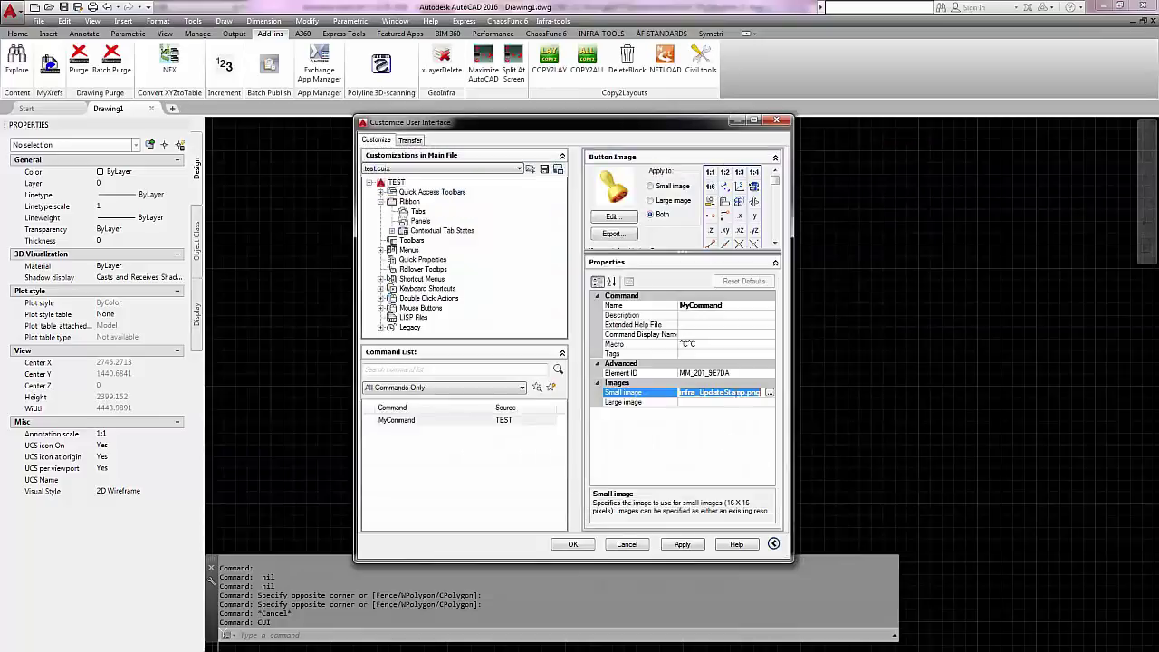
pyautogui.click(730, 403)
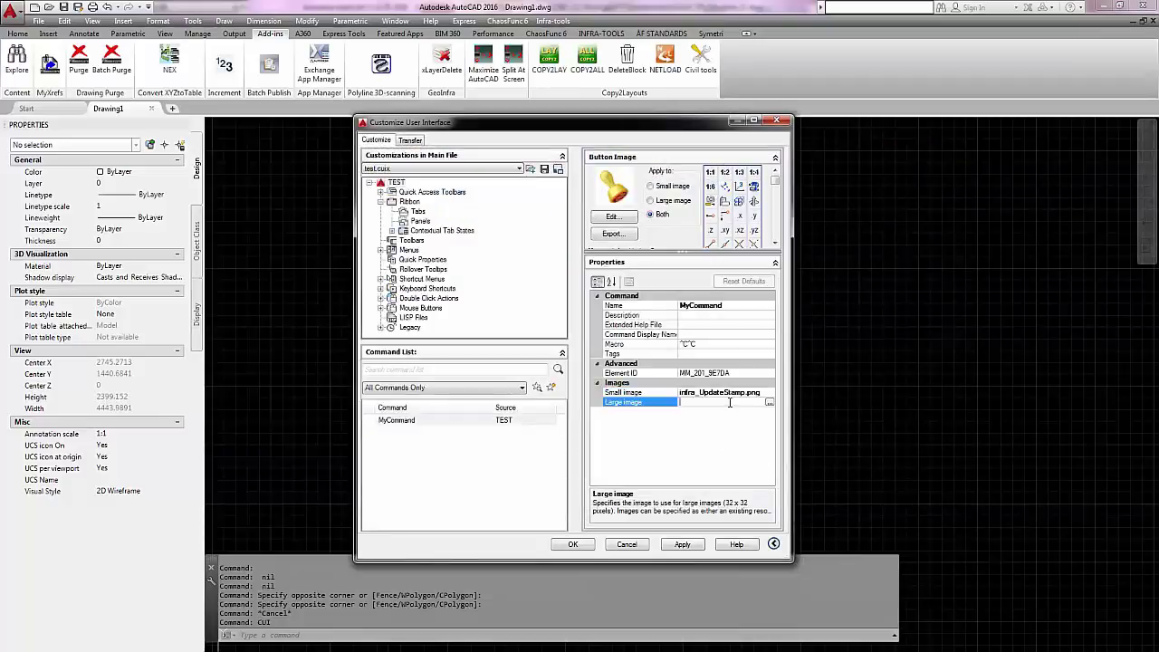
pyautogui.write('infra_UpdateStamp.png')
pyautogui.click(714, 345)
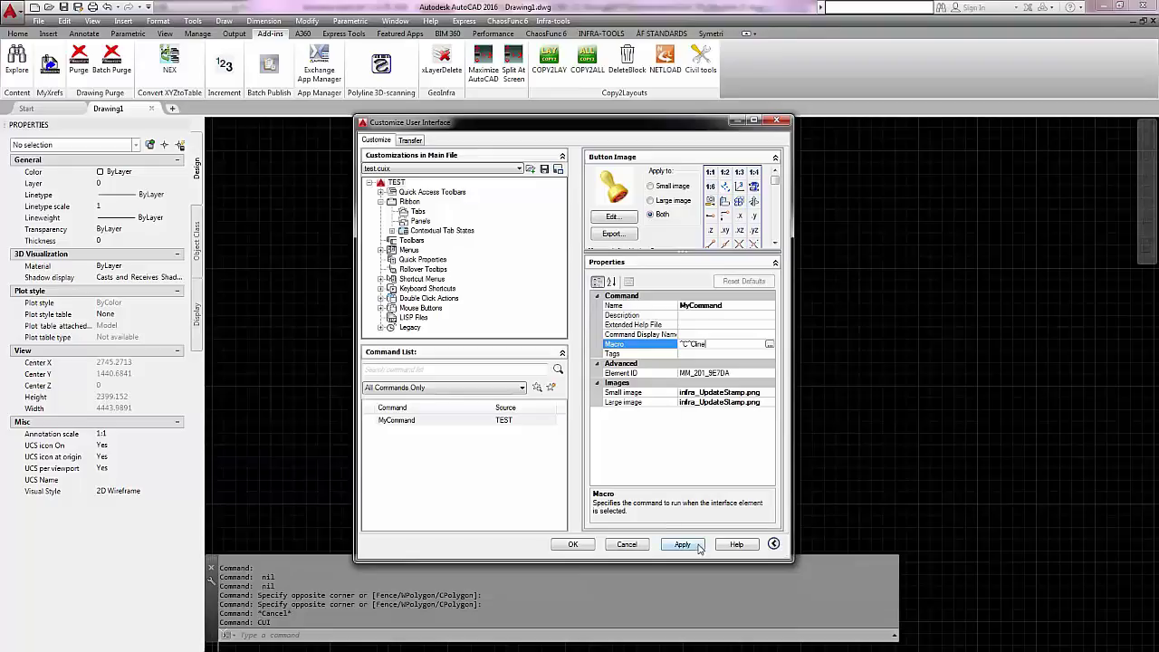
# Step: Add a new toolbar named test under Toolbars and drag MyCommand onto it
pyautogui.click(426, 242)
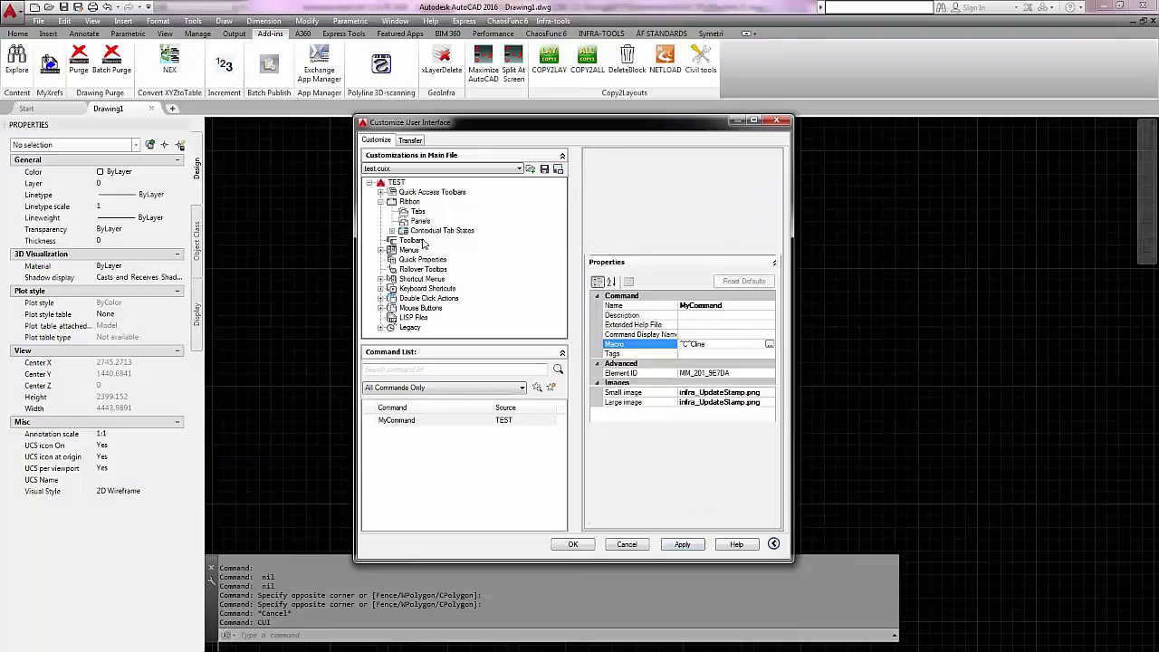
pyautogui.rightClick(429, 242)
pyautogui.click(437, 249)
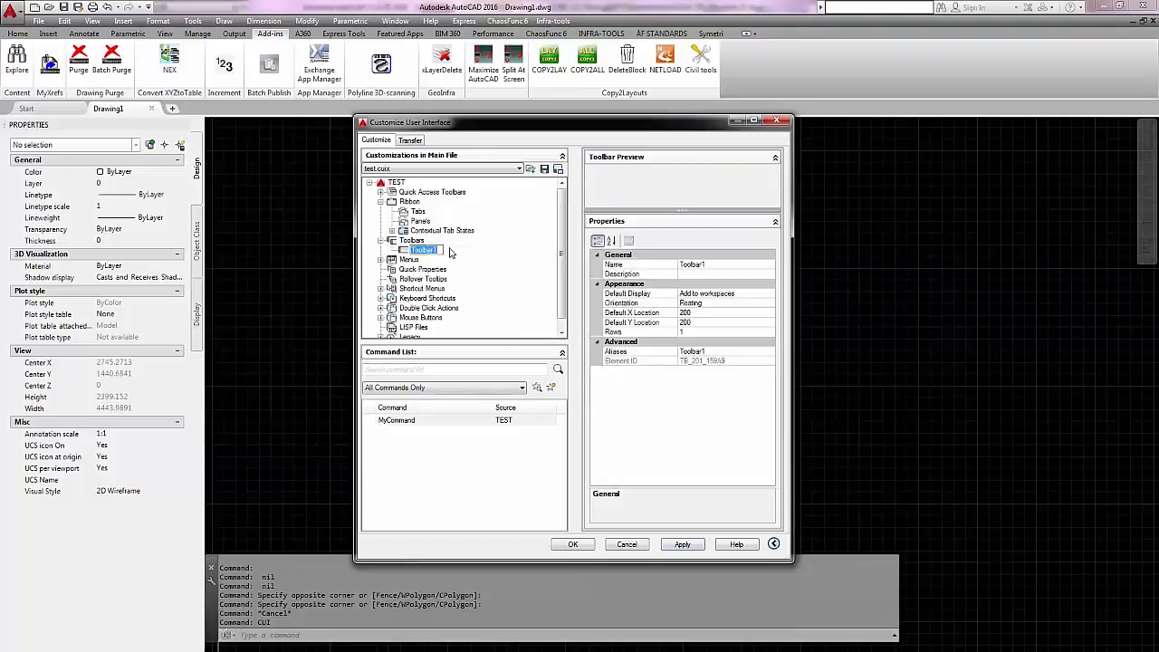
pyautogui.write('Te')
pyautogui.press('Return')
pyautogui.moveTo(396, 420); pyautogui.dragTo(433, 244)
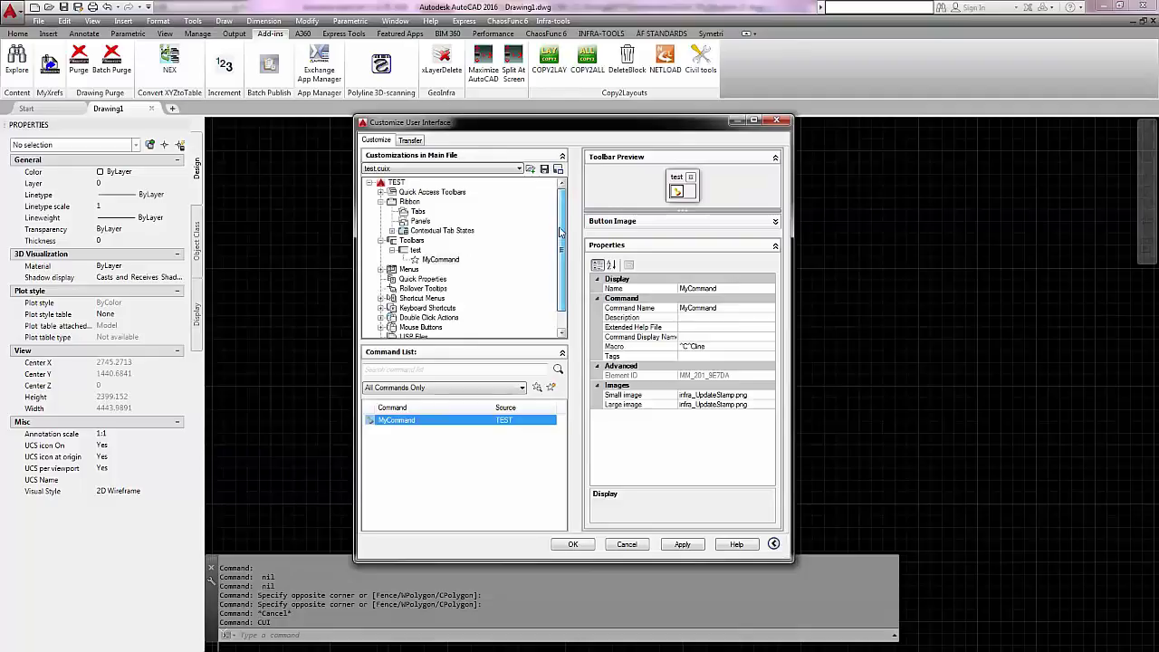
pyautogui.moveTo(559, 254); pyautogui.dragTo(561, 208)
pyautogui.click(415, 221)
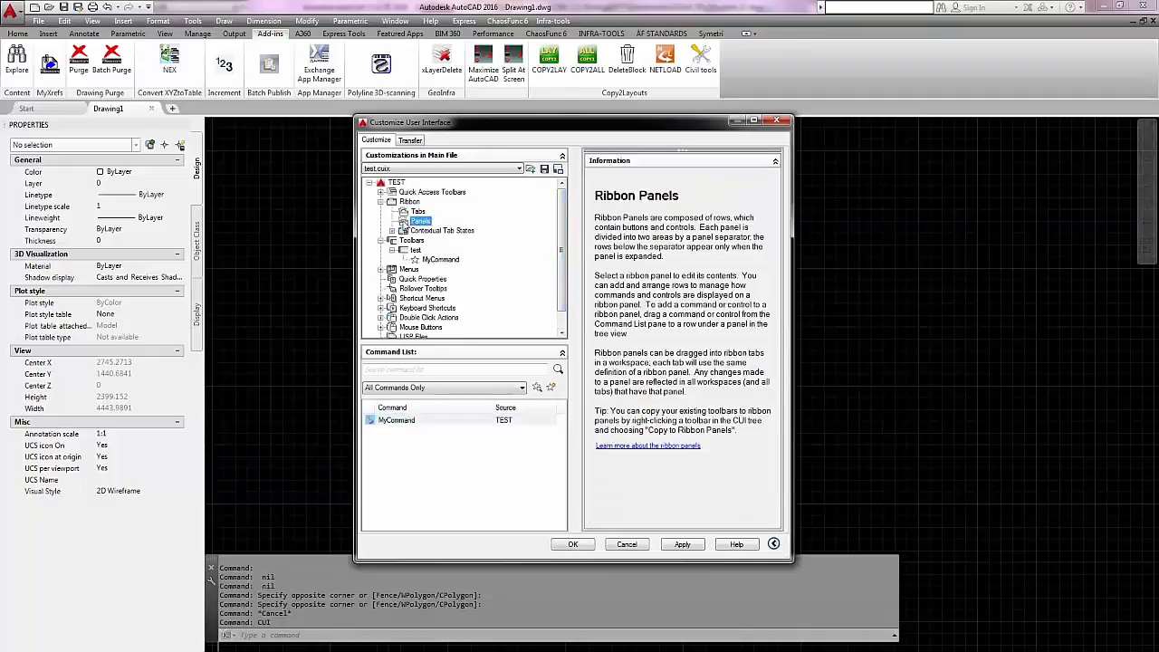
# Step: Create a ribbon panel named Test and drag MyCommand into its Row 1
pyautogui.rightClick(420, 223)
pyautogui.click(449, 228)
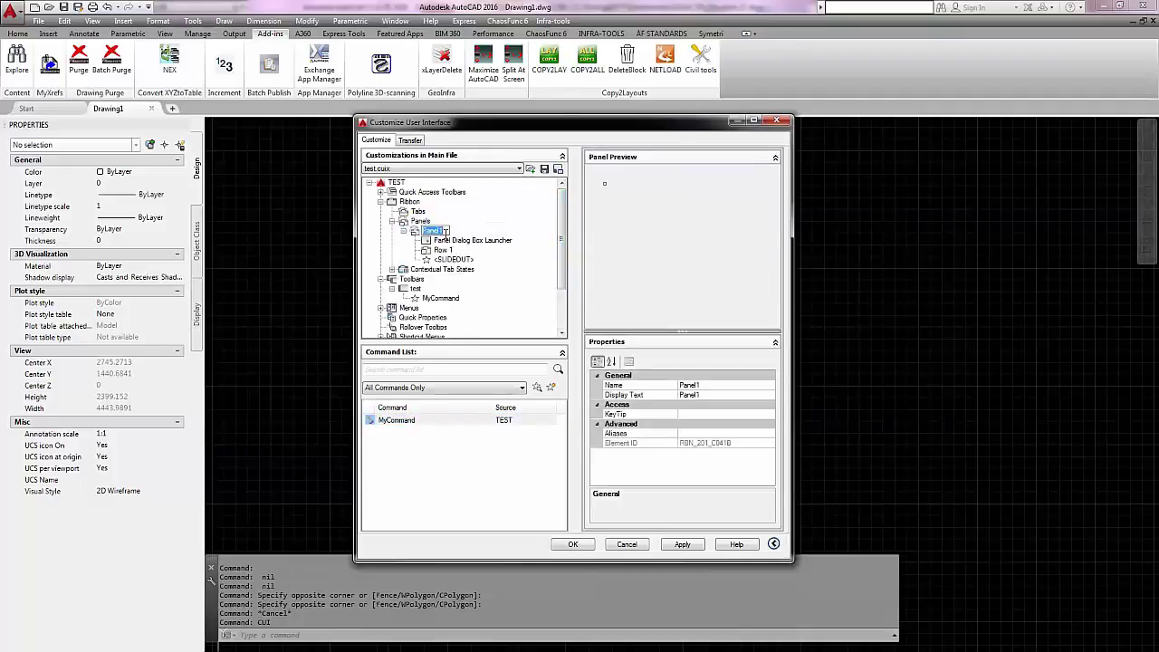
pyautogui.write('Test')
pyautogui.press('Return')
pyautogui.click(386, 422)
pyautogui.moveTo(387, 427)
pyautogui.mouseDown()
pyautogui.moveTo(474, 199)
pyautogui.moveTo(480, 208)
pyautogui.mouseUp()
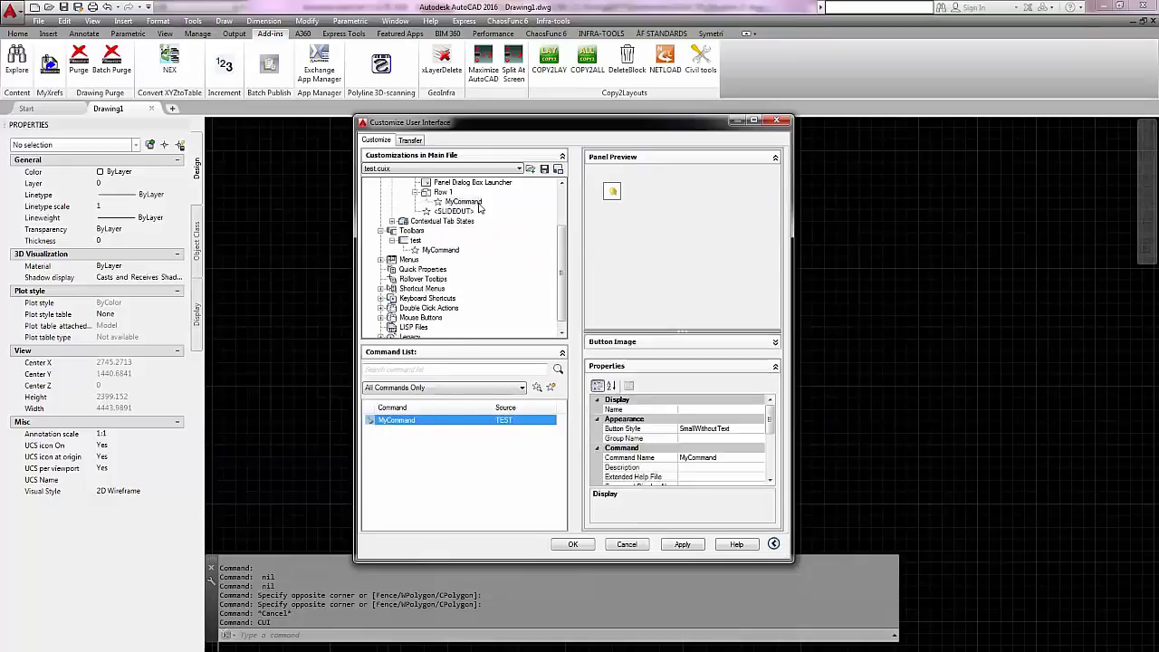
pyautogui.scroll(2, 561, 267)
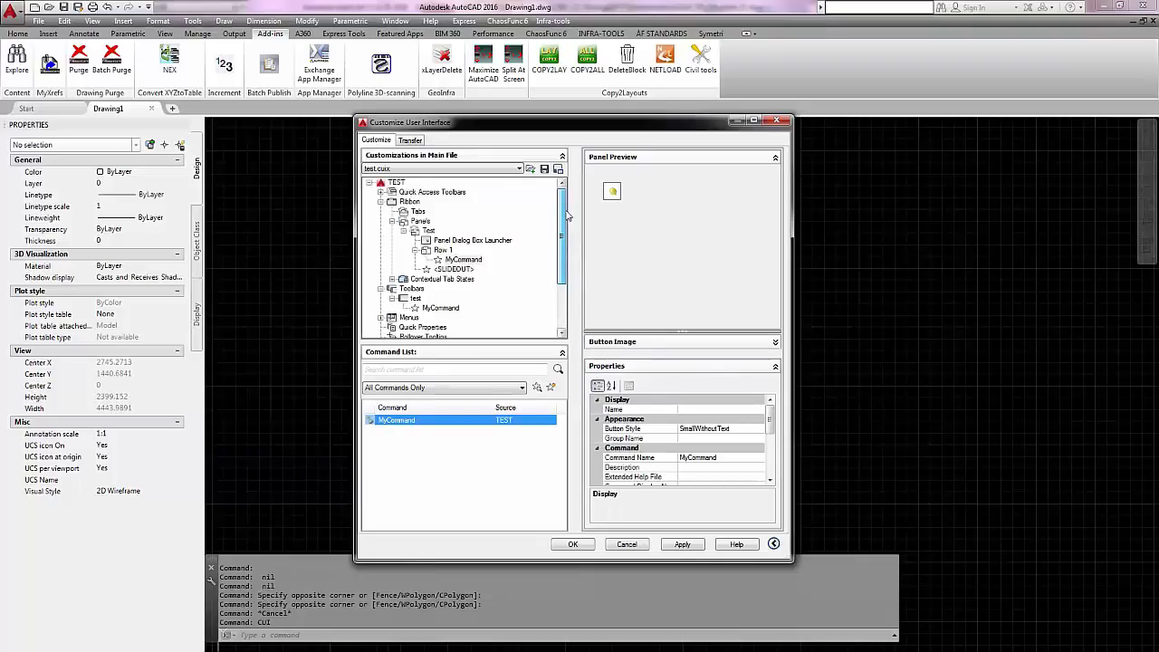
# Step: Add a ribbon tab named New Tab and move the Test panel into it
pyautogui.click(414, 230)
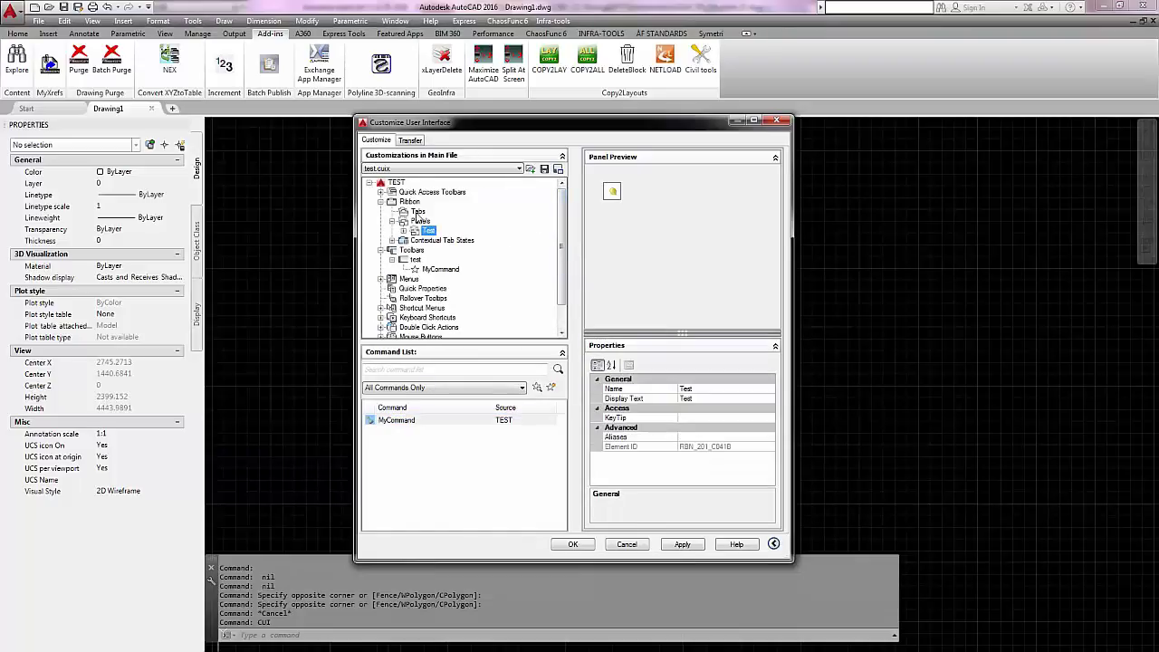
pyautogui.click(417, 211)
pyautogui.rightClick(419, 211)
pyautogui.click(443, 219)
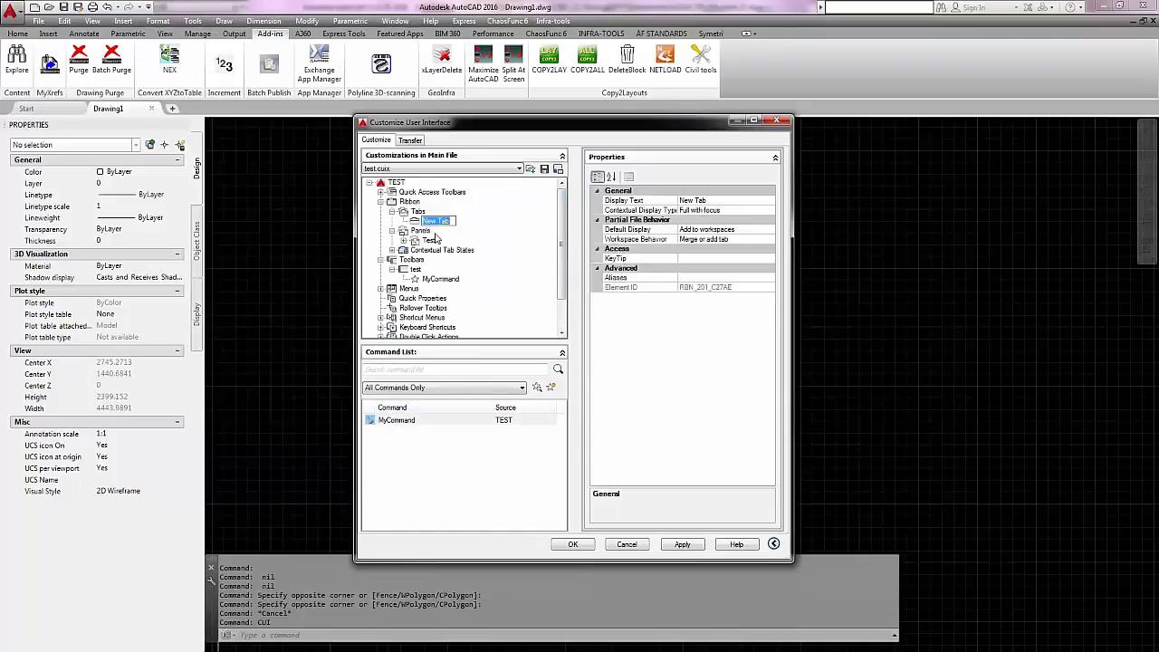
pyautogui.press('Return')
pyautogui.moveTo(428, 243); pyautogui.dragTo(457, 227)
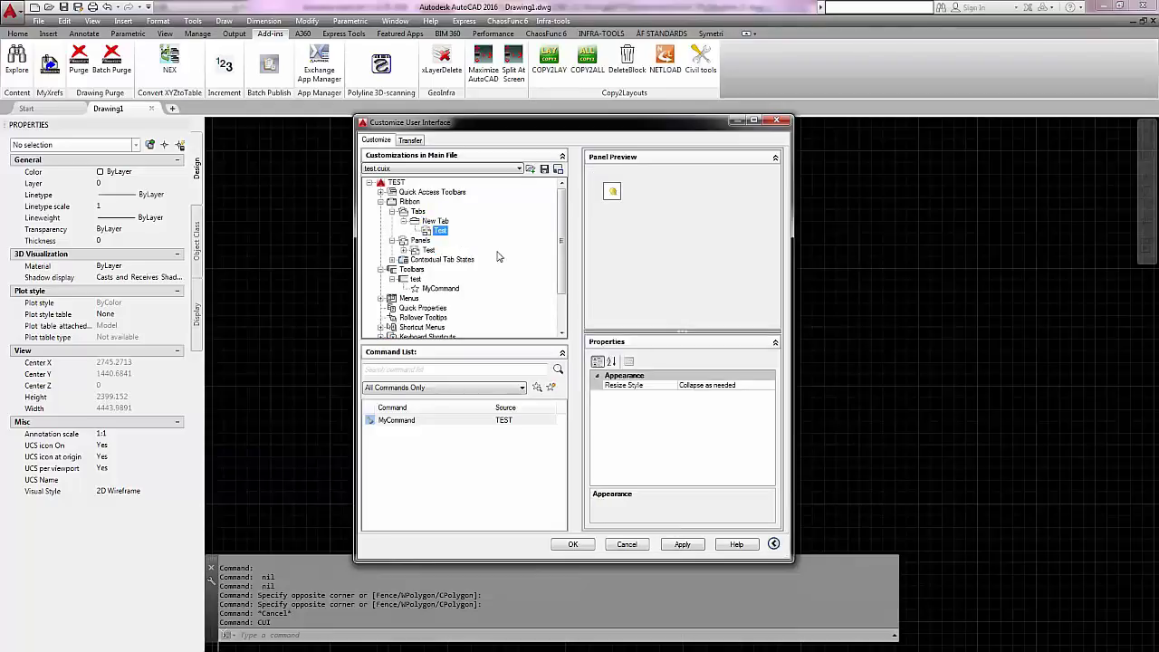
# Step: Choose a Button Style for MyCommand in the Test panel's Row 1 and apply the changes
pyautogui.click(404, 250)
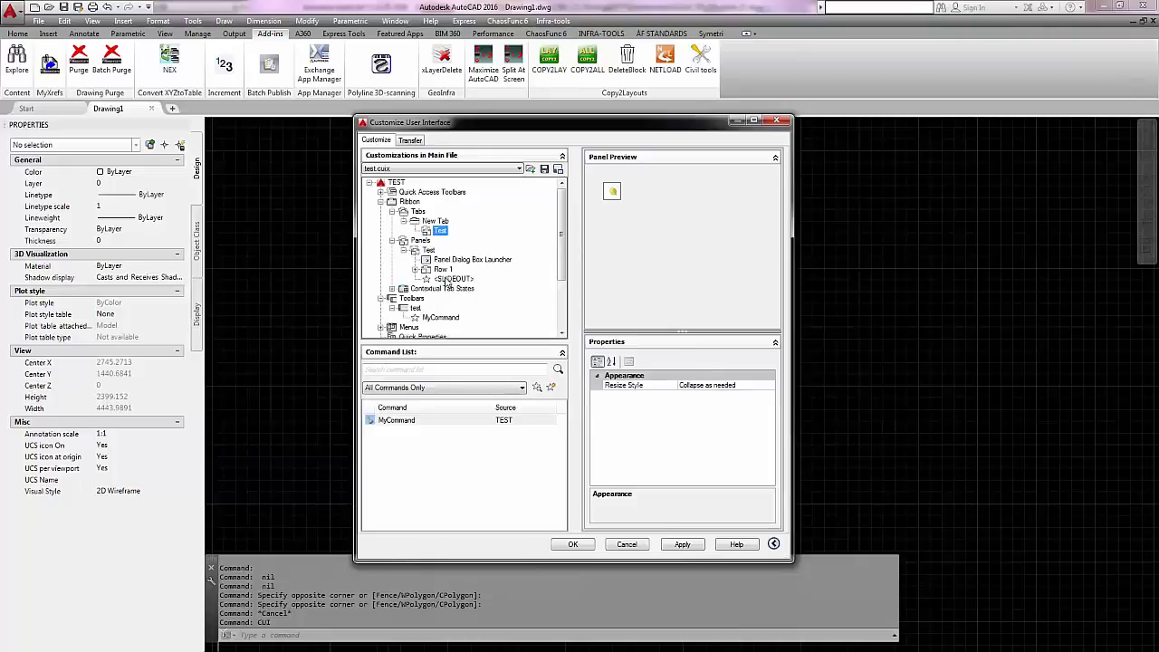
pyautogui.click(442, 269)
pyautogui.click(415, 270)
pyautogui.click(457, 279)
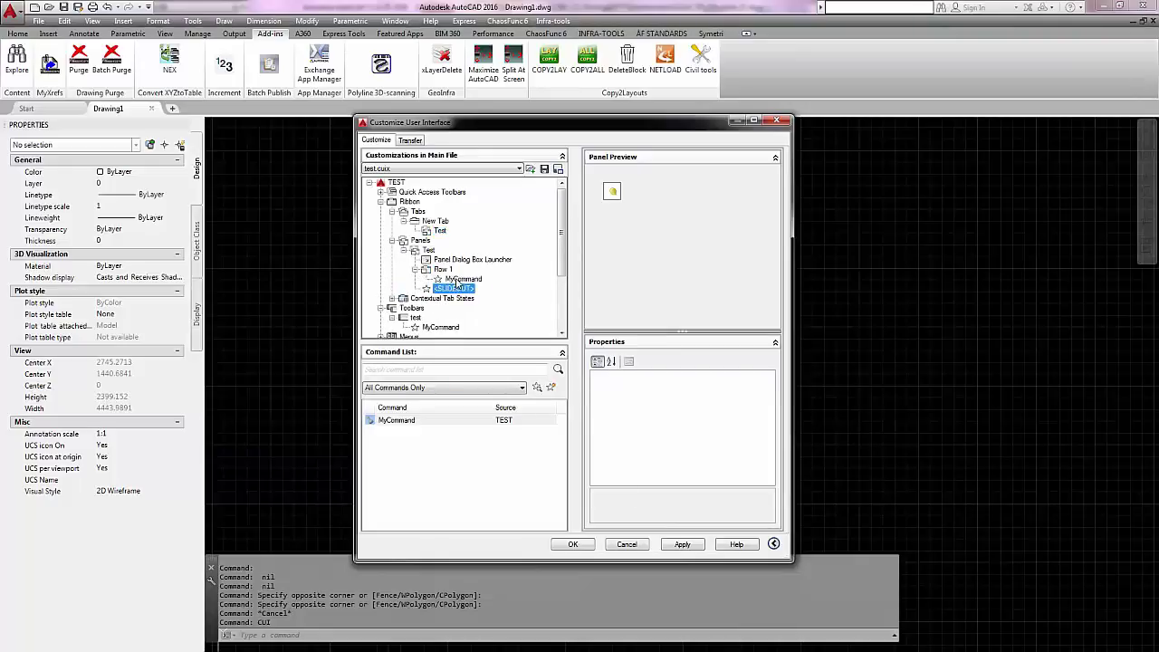
pyautogui.click(756, 429)
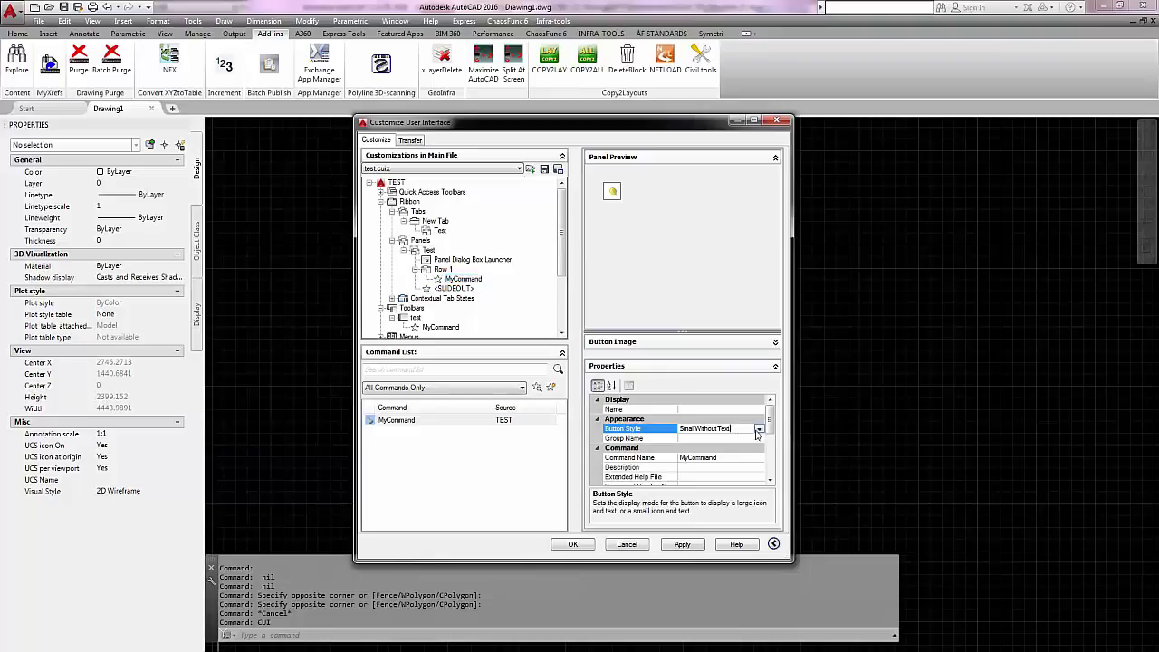
pyautogui.click(759, 431)
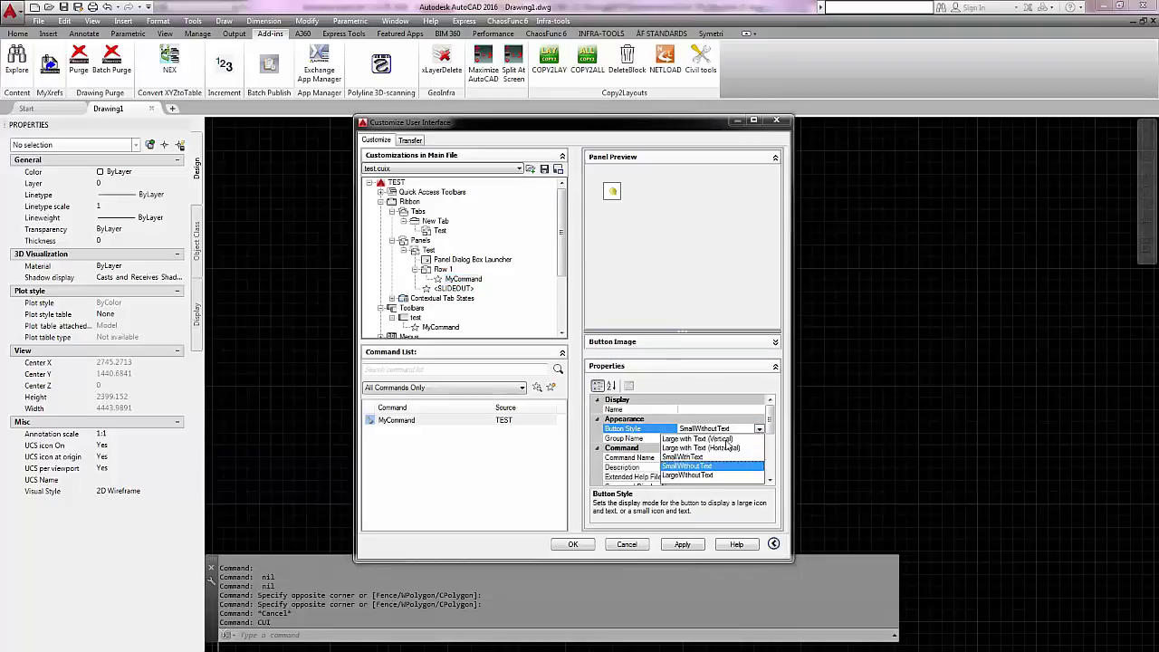
pyautogui.click(726, 446)
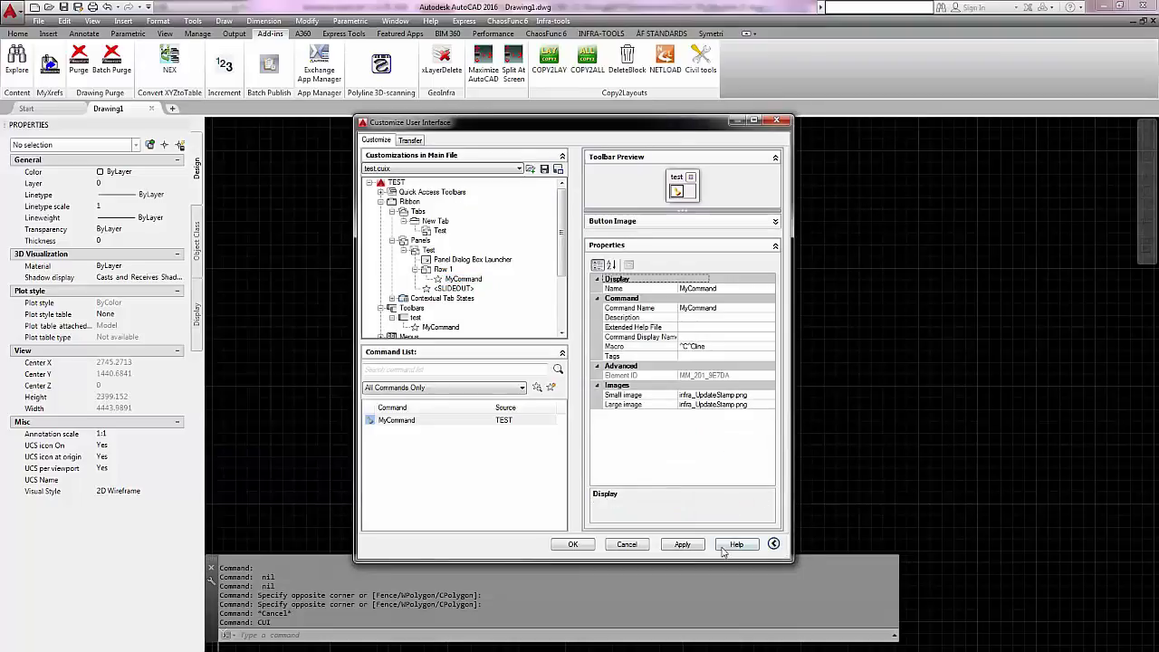
pyautogui.click(685, 546)
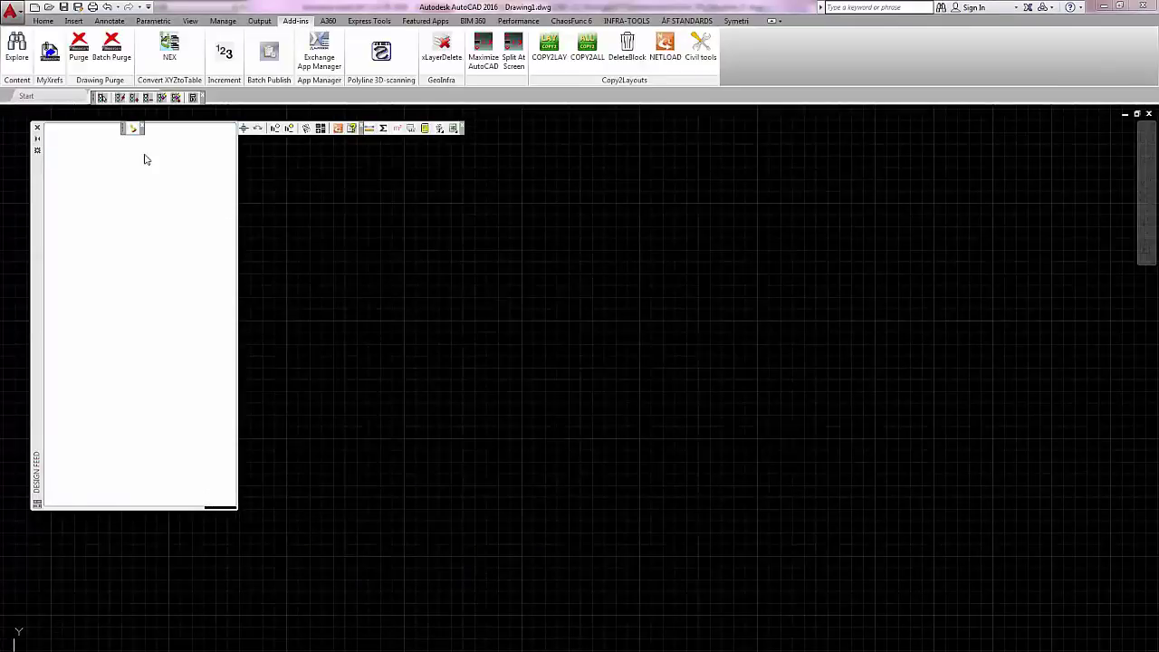
# Step: Move the floating MyCommand toolbar onto the drawing area and show the Add-ins ribbon tab
pyautogui.moveTo(129, 131); pyautogui.dragTo(503, 227)
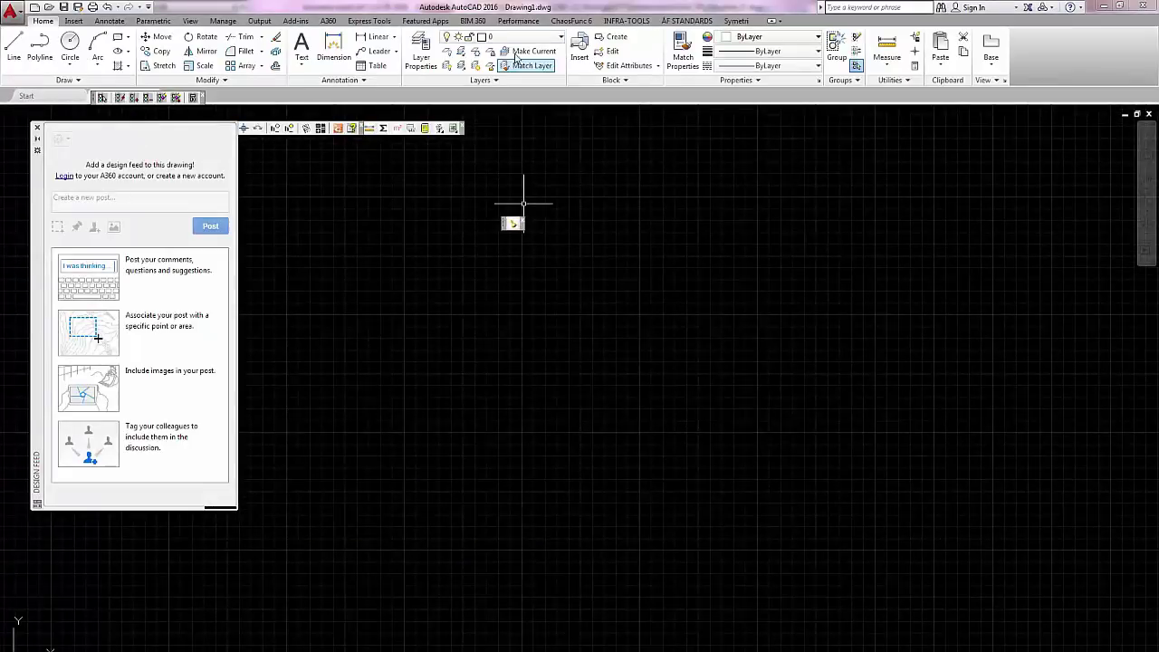
pyautogui.click(297, 21)
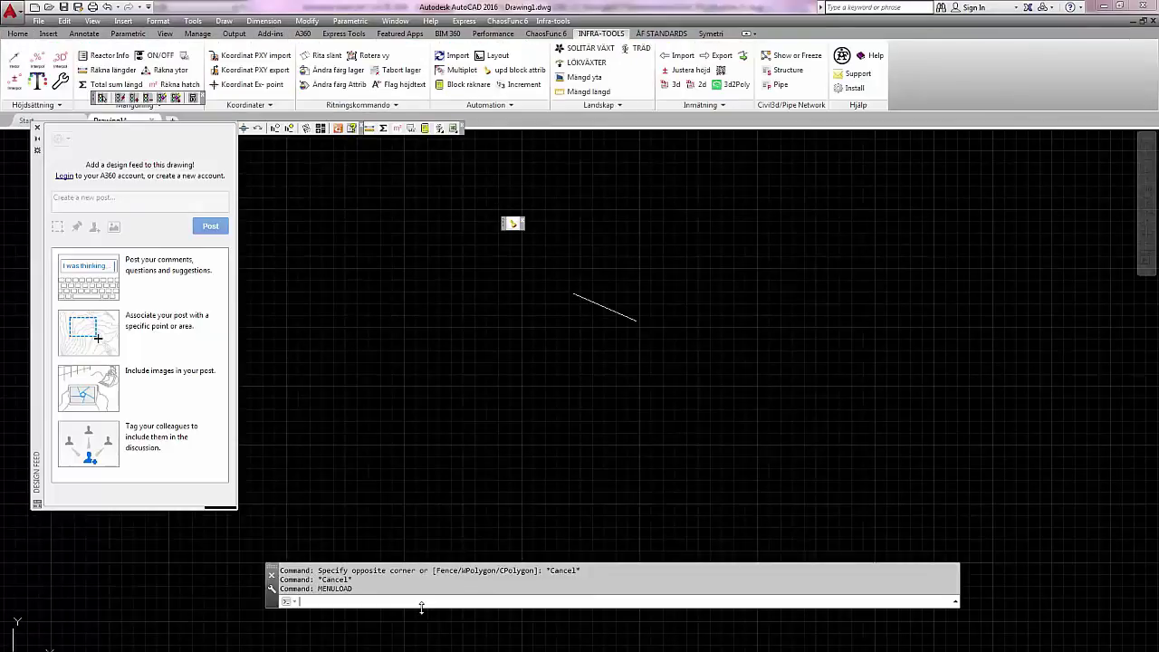
# Step: Enlarge the command line and unload the TEST customization group with MENULOAD
pyautogui.moveTo(421, 607); pyautogui.dragTo(427, 614)
pyautogui.write('menuload')
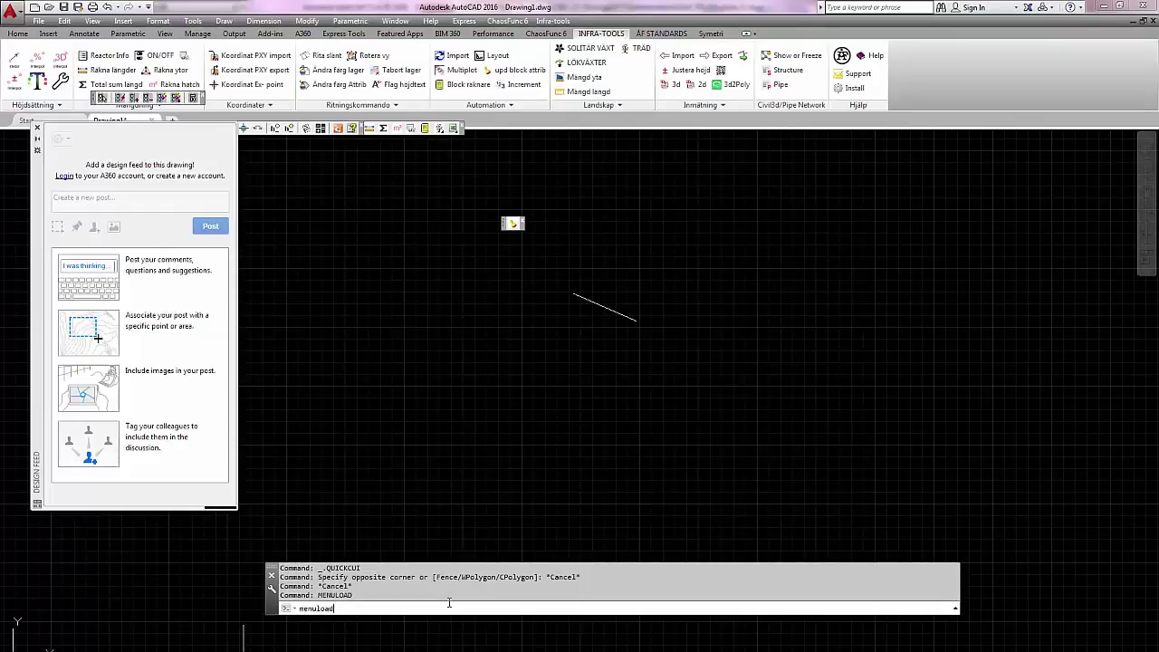
pyautogui.press('Return')
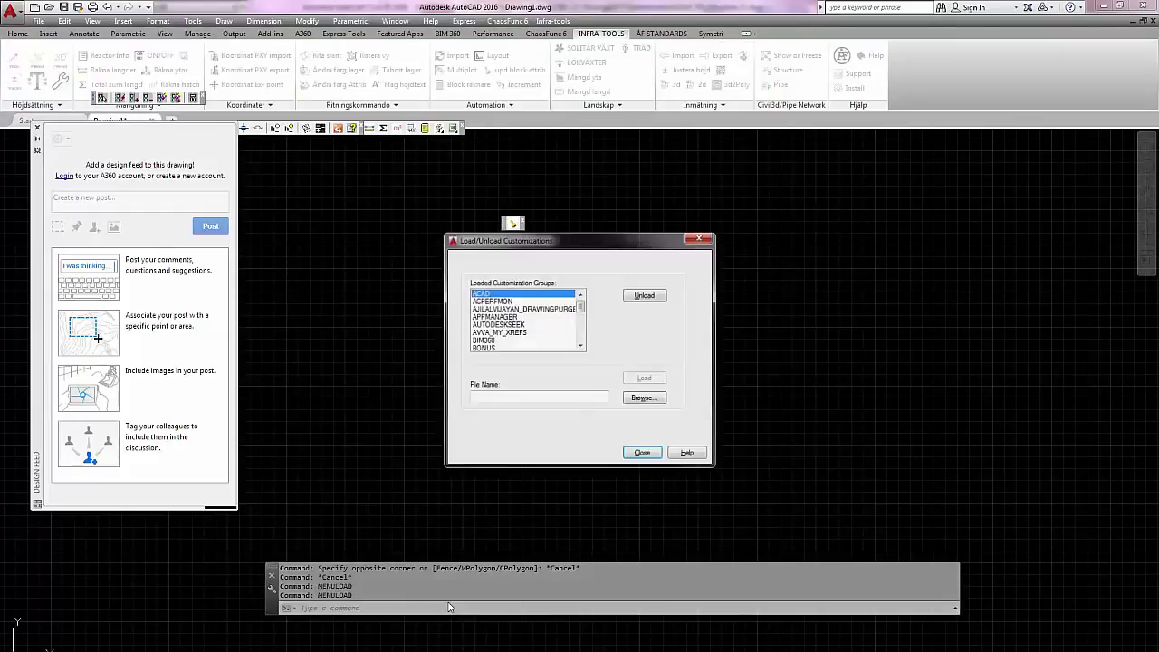
pyautogui.click(580, 325)
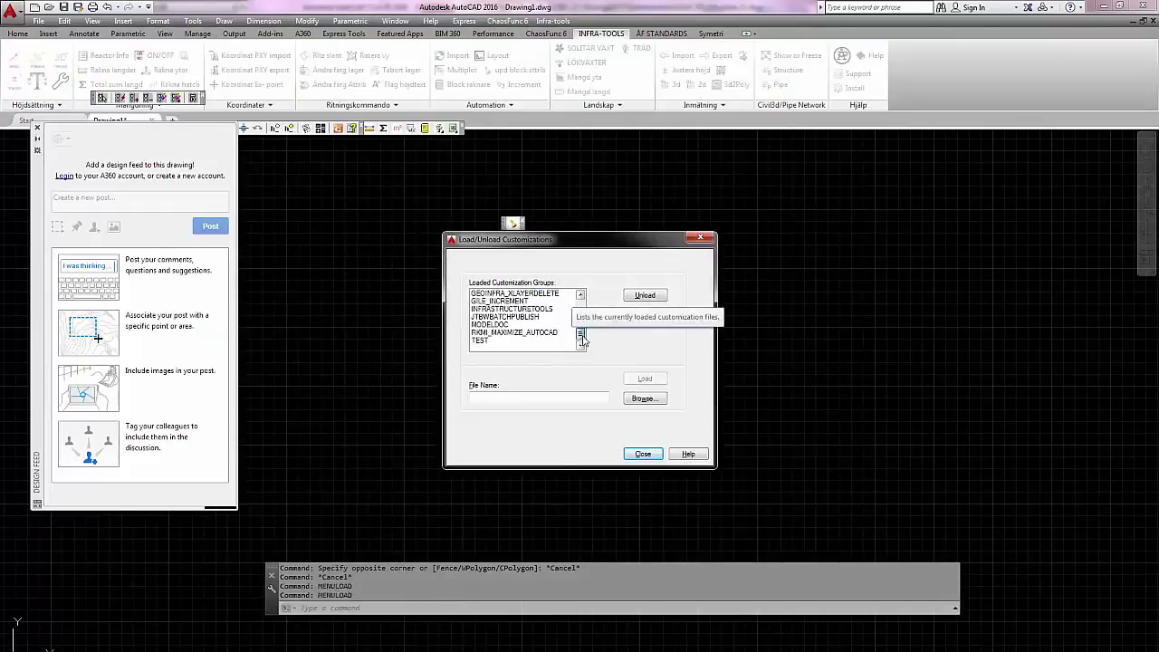
pyautogui.click(505, 339)
pyautogui.click(645, 296)
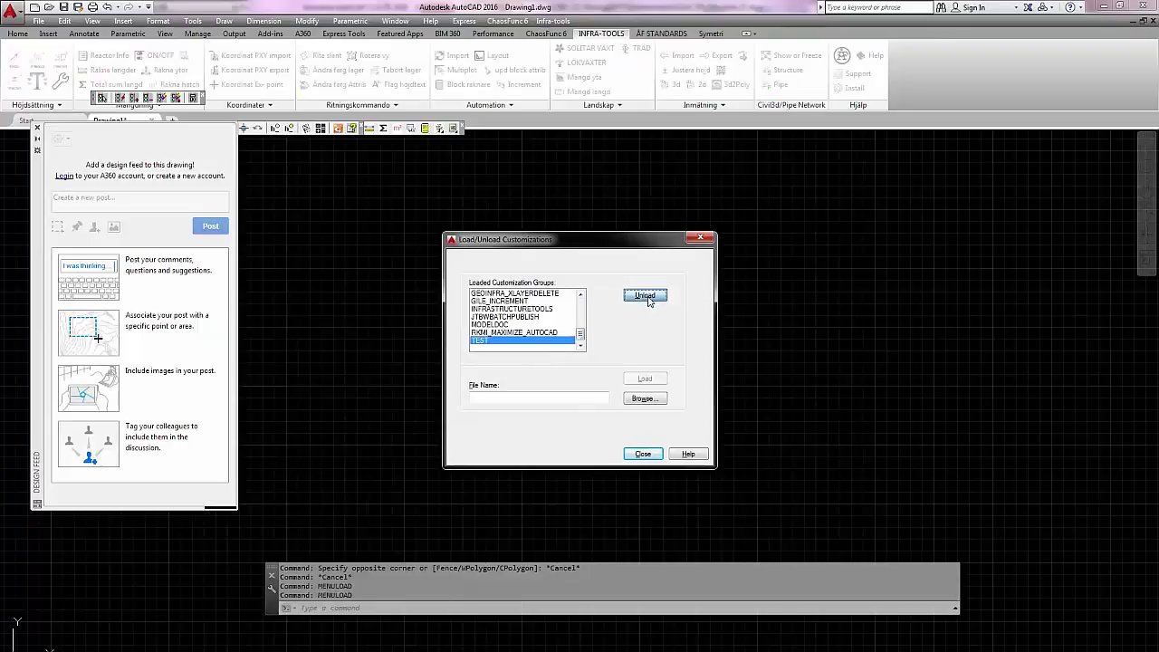
pyautogui.click(643, 454)
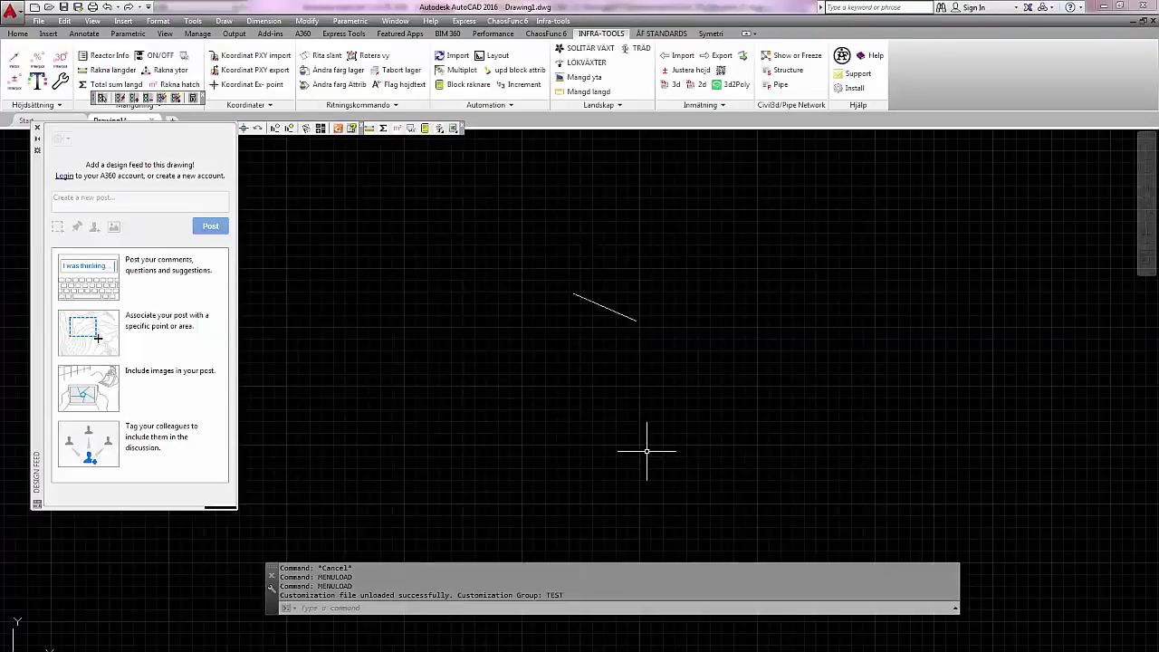
# Step: Load test.cuix from My Documents again in the Load/Unload Customizations dialog
pyautogui.press('Return')
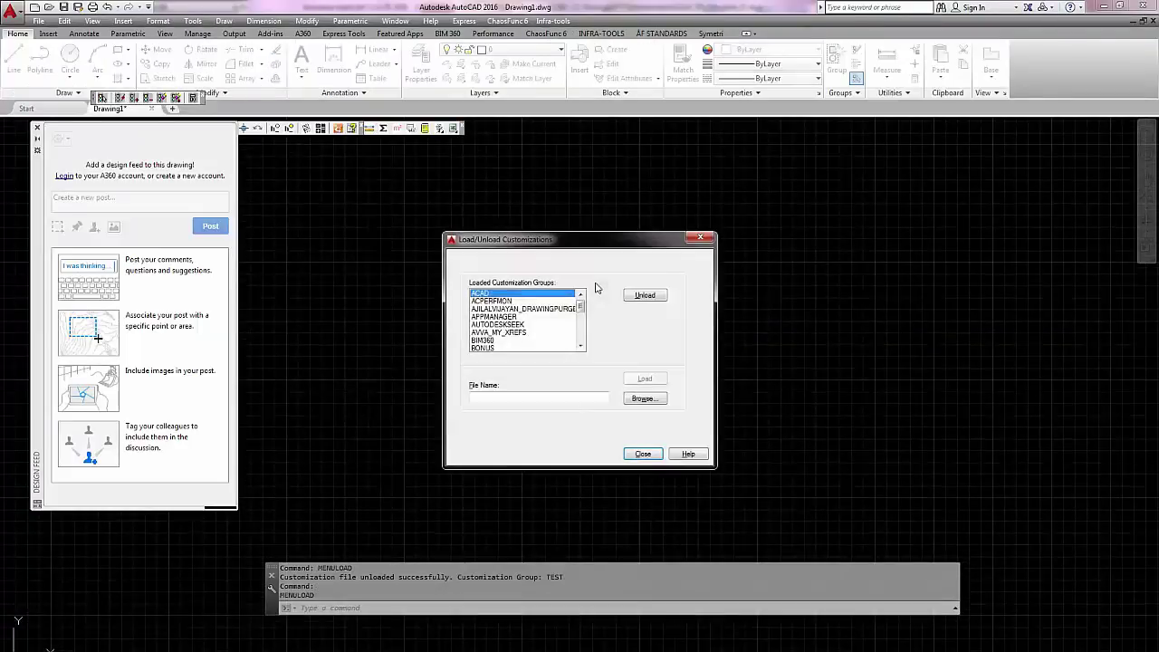
pyautogui.click(643, 399)
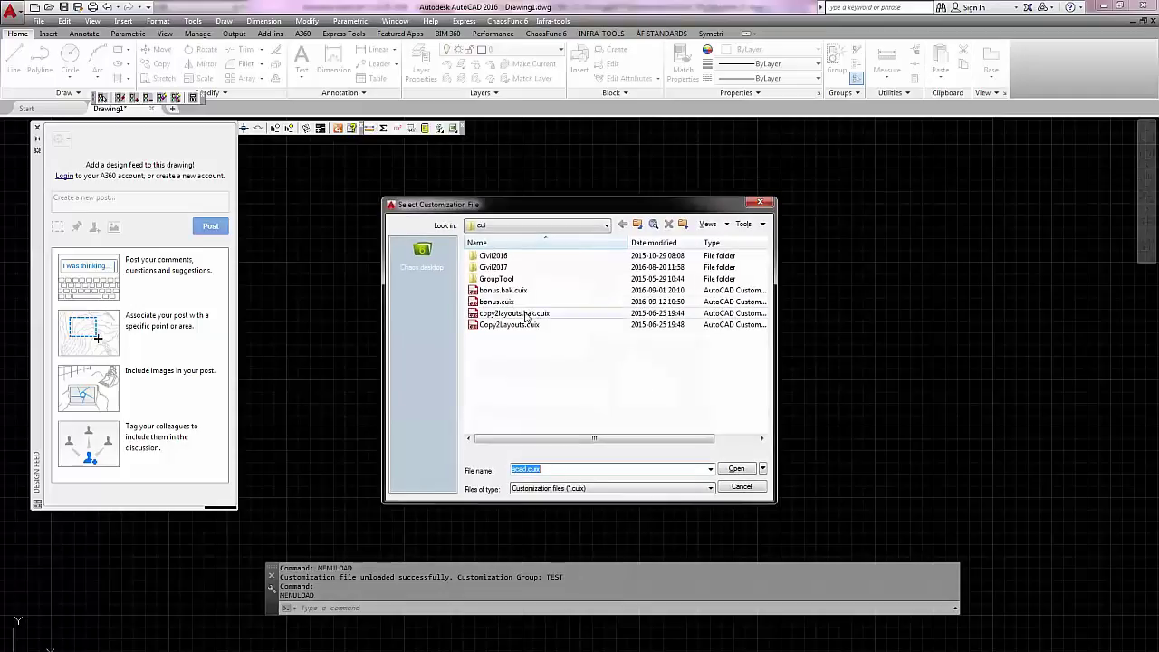
pyautogui.click(514, 224)
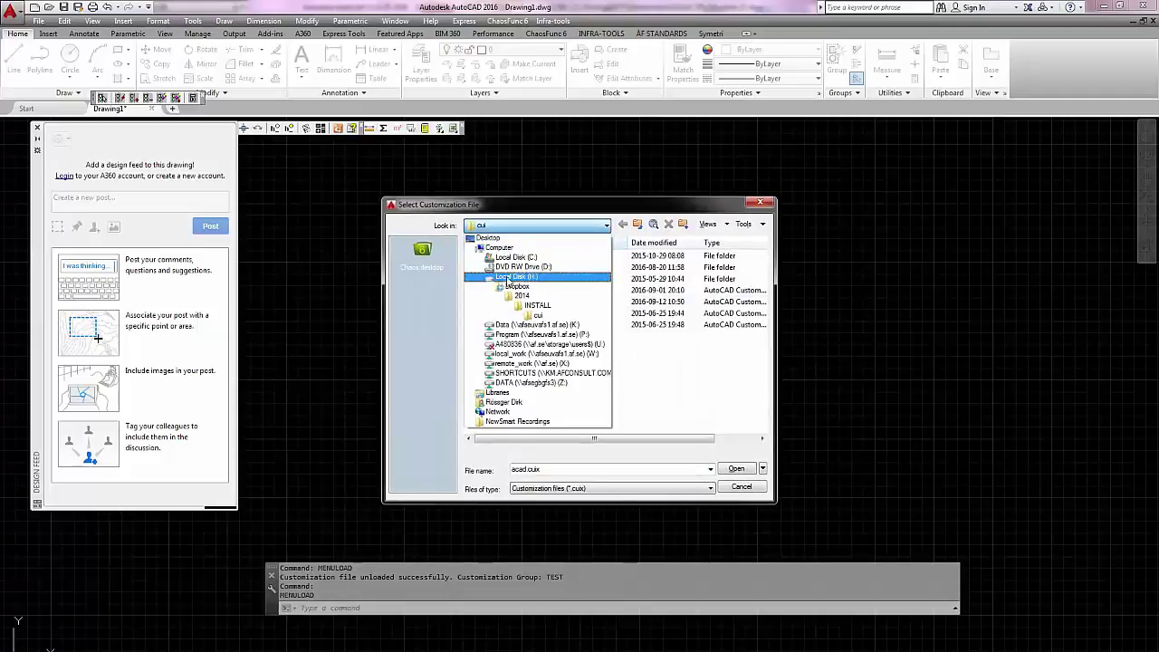
pyautogui.click(504, 401)
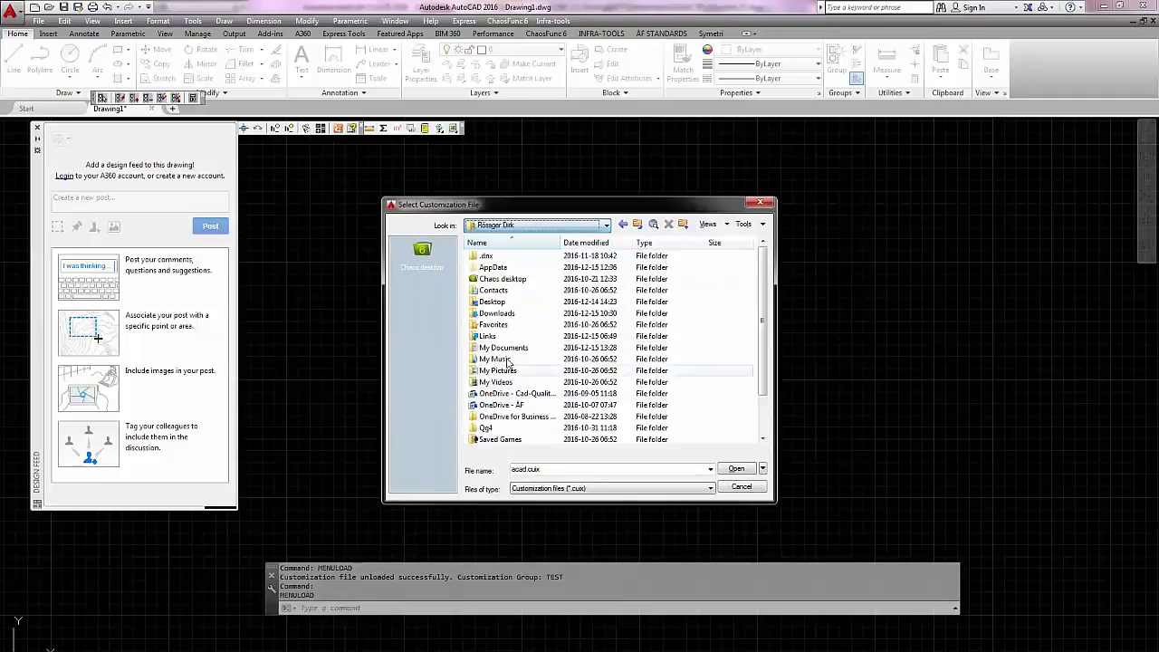
pyautogui.doubleClick(509, 349)
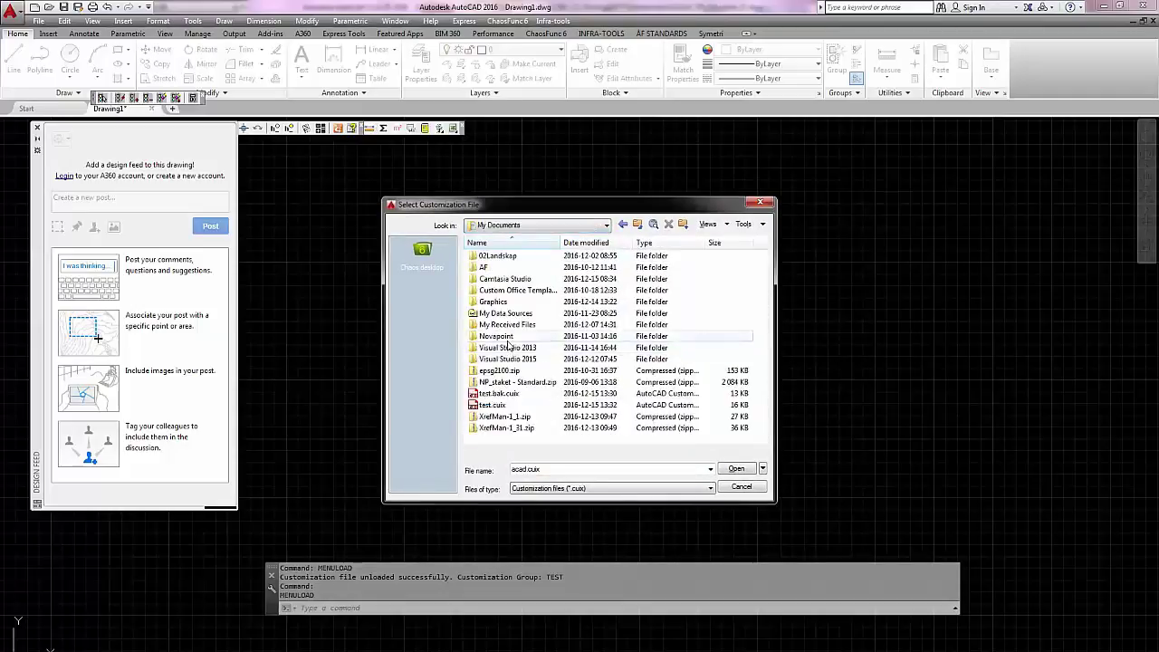
pyautogui.click(497, 405)
pyautogui.click(740, 469)
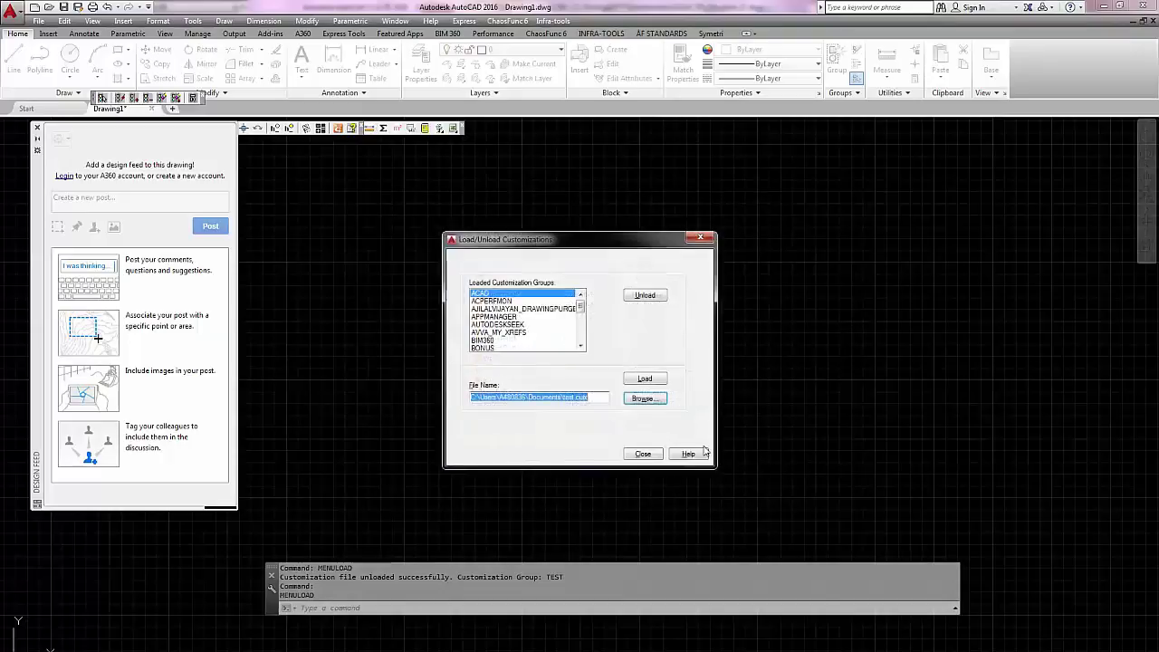
pyautogui.click(649, 380)
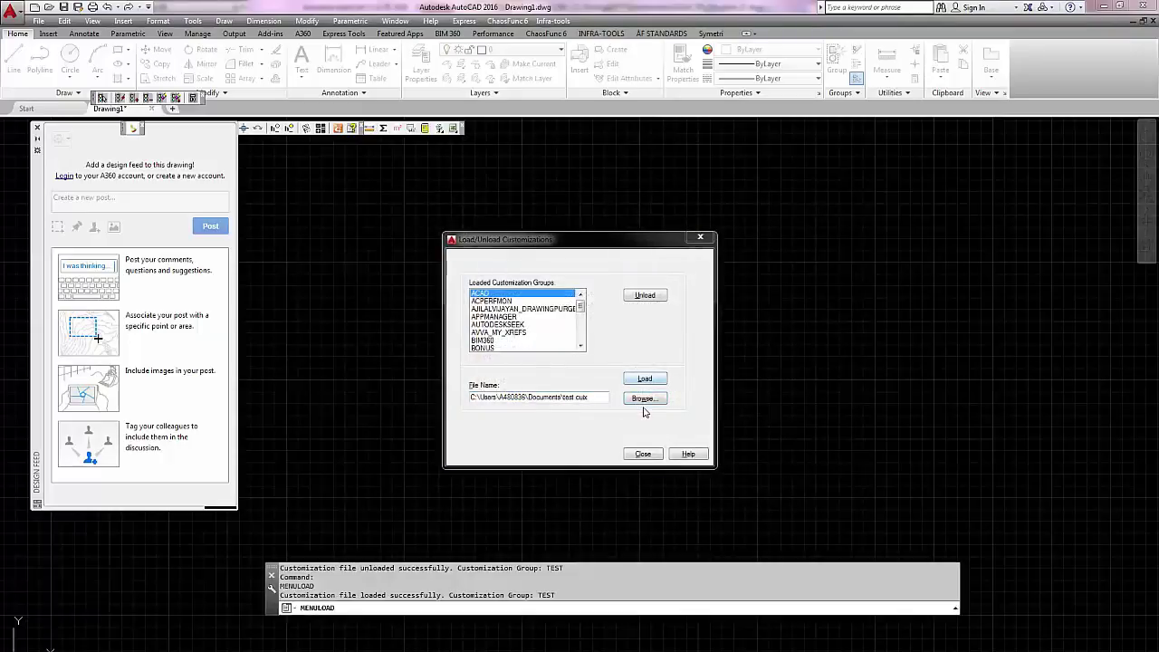
pyautogui.click(641, 454)
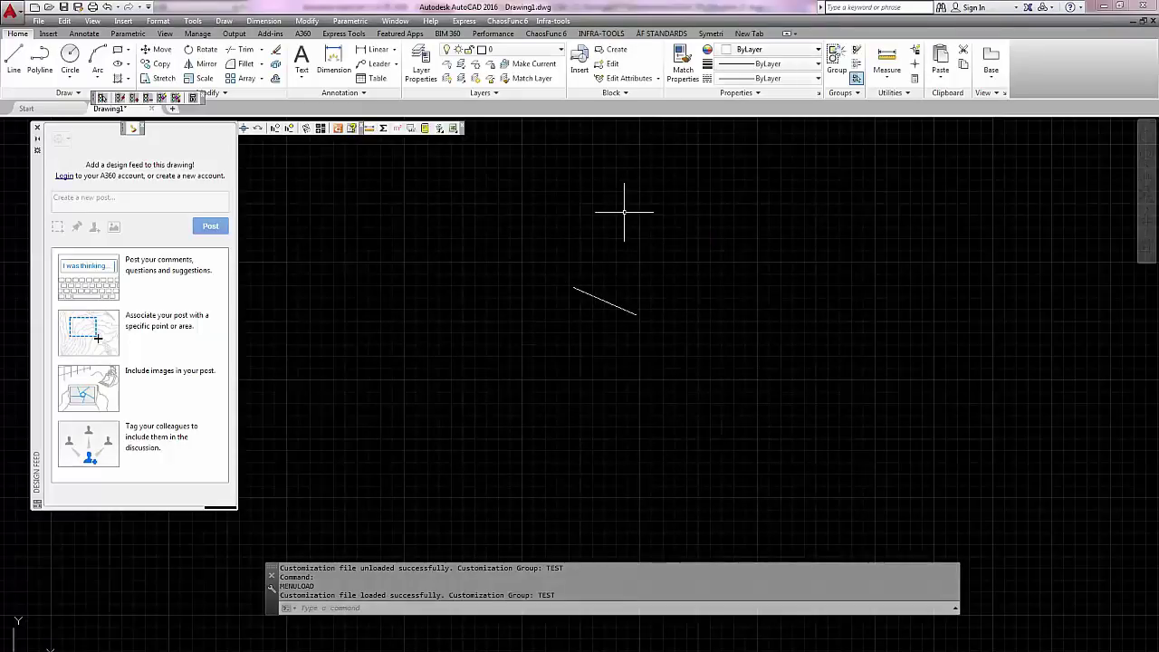
# Step: Drag the floating MyCommand toolbar into the drawing and draw one line with its MyCommand button
pyautogui.click(749, 33)
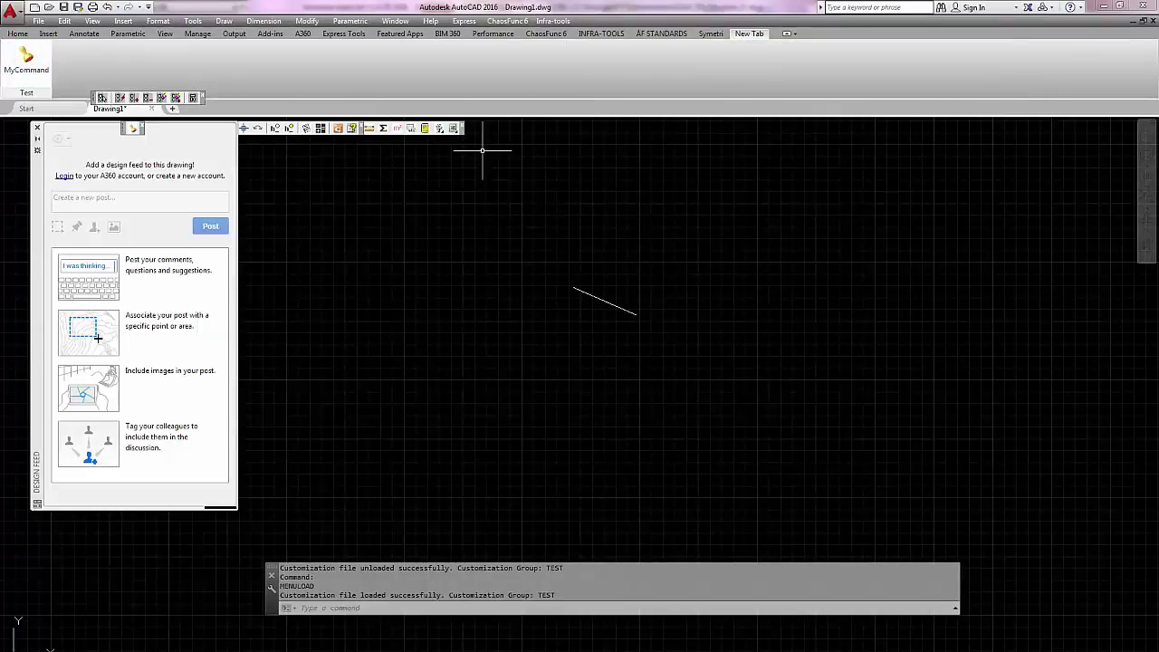
pyautogui.moveTo(124, 133); pyautogui.dragTo(459, 256)
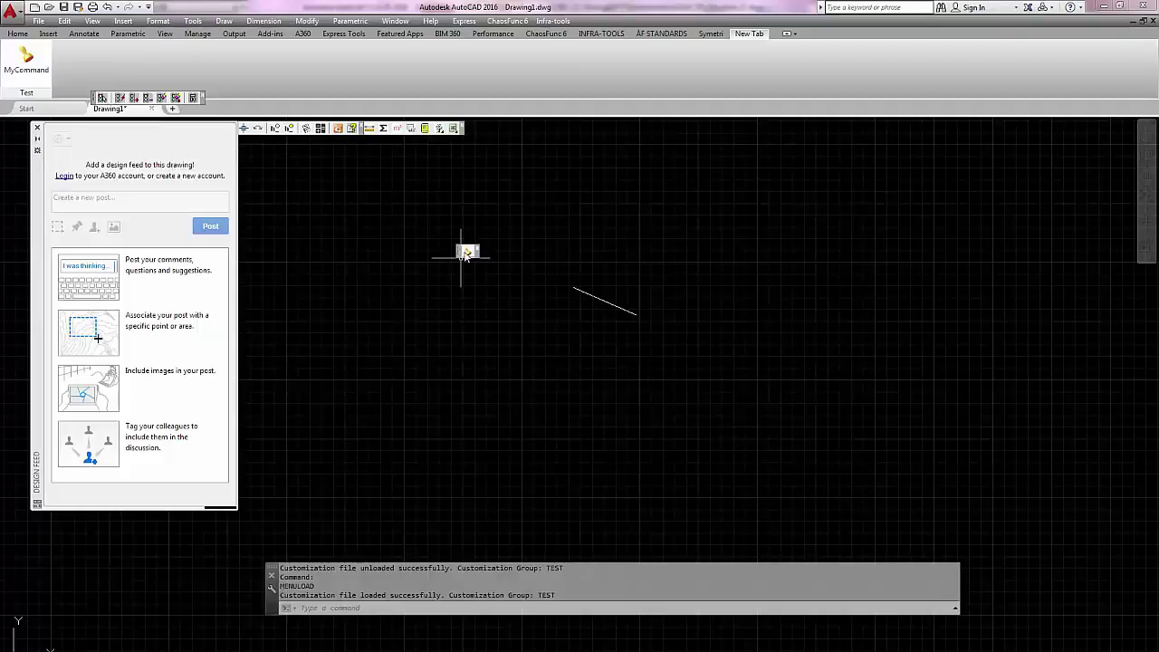
pyautogui.click(467, 251)
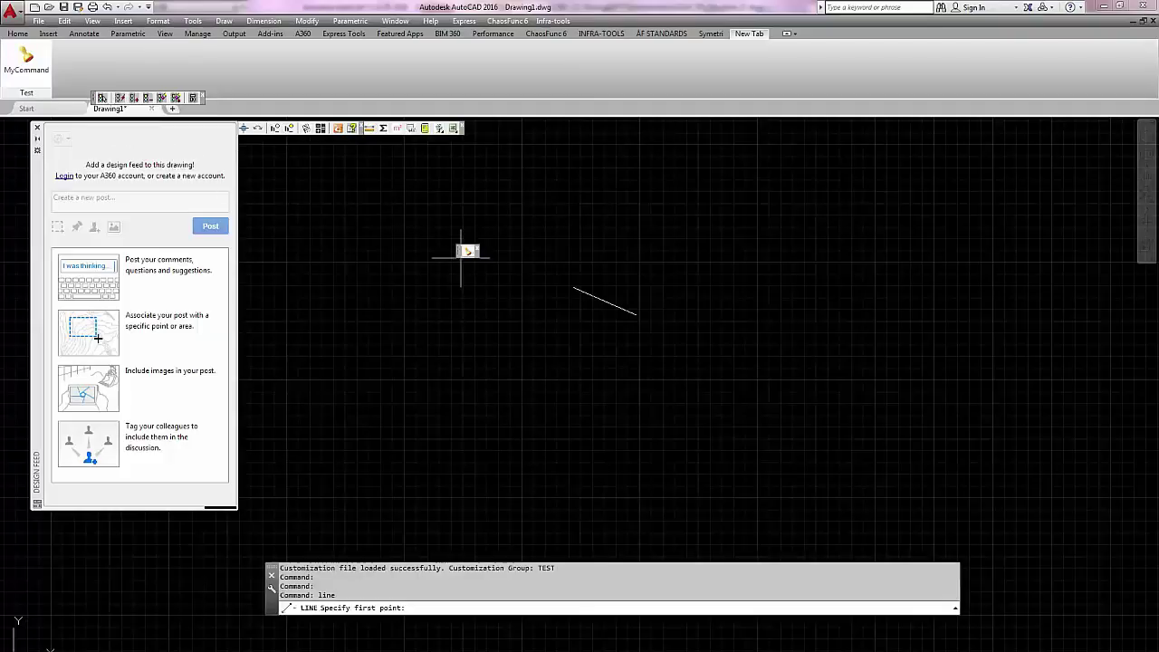
pyautogui.click(479, 431)
pyautogui.click(578, 389)
pyautogui.press('Escape')
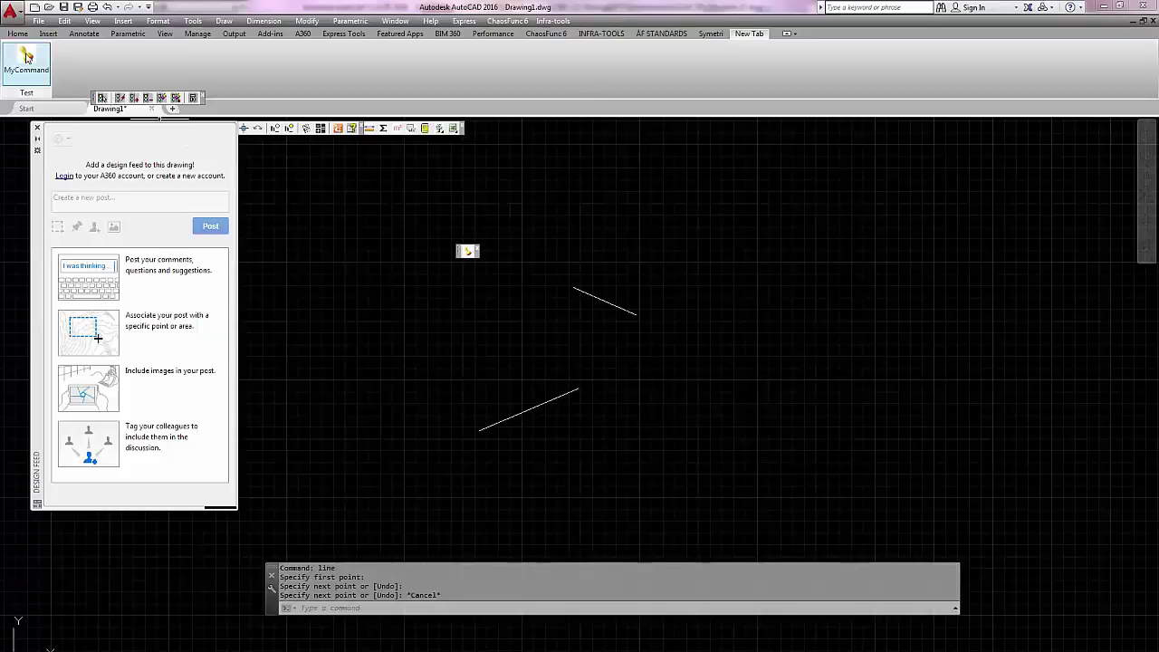
# Step: Draw a second line using the MyCommand button on the New Tab ribbon
pyautogui.click(26, 57)
pyautogui.click(576, 421)
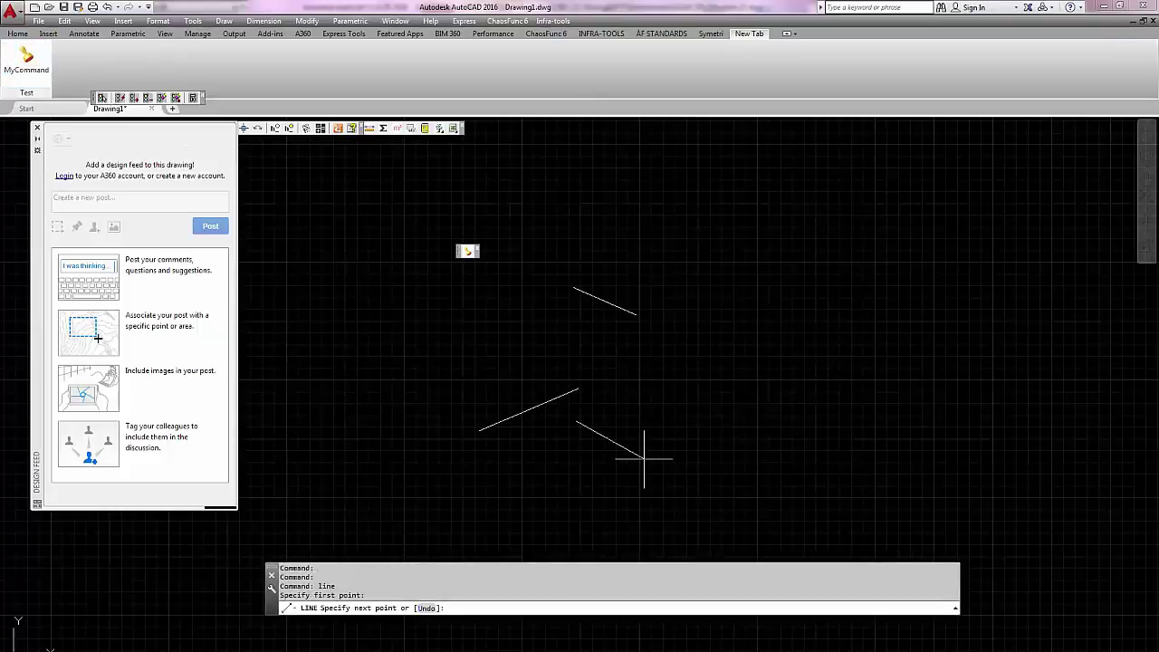
pyautogui.click(644, 460)
pyautogui.press('Escape')
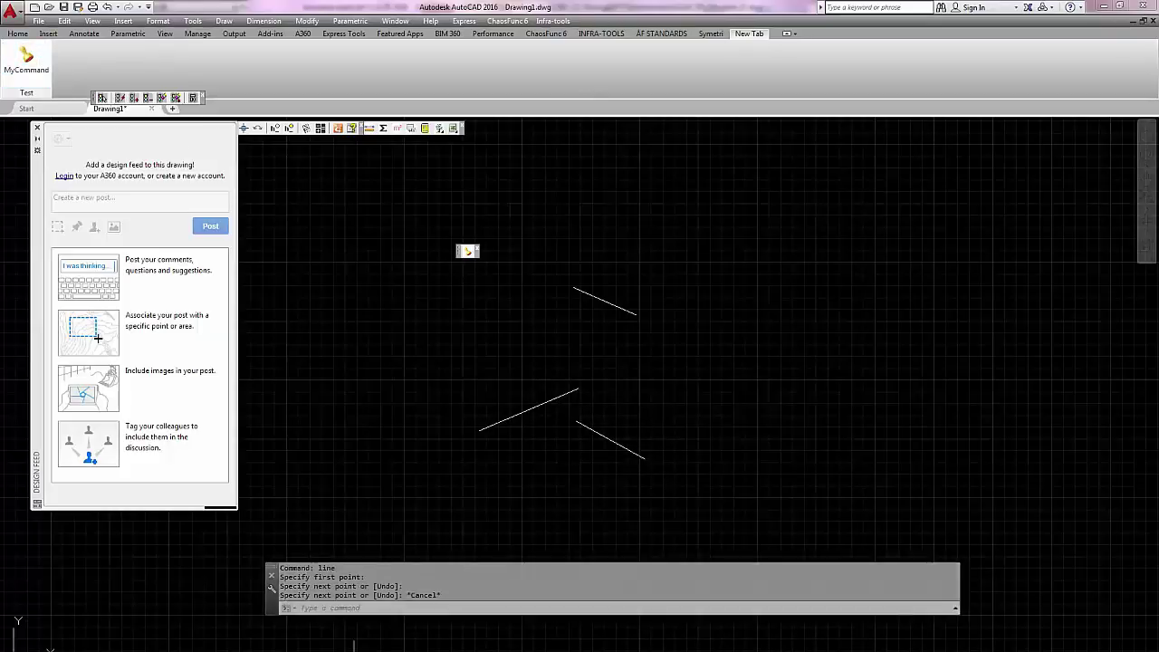